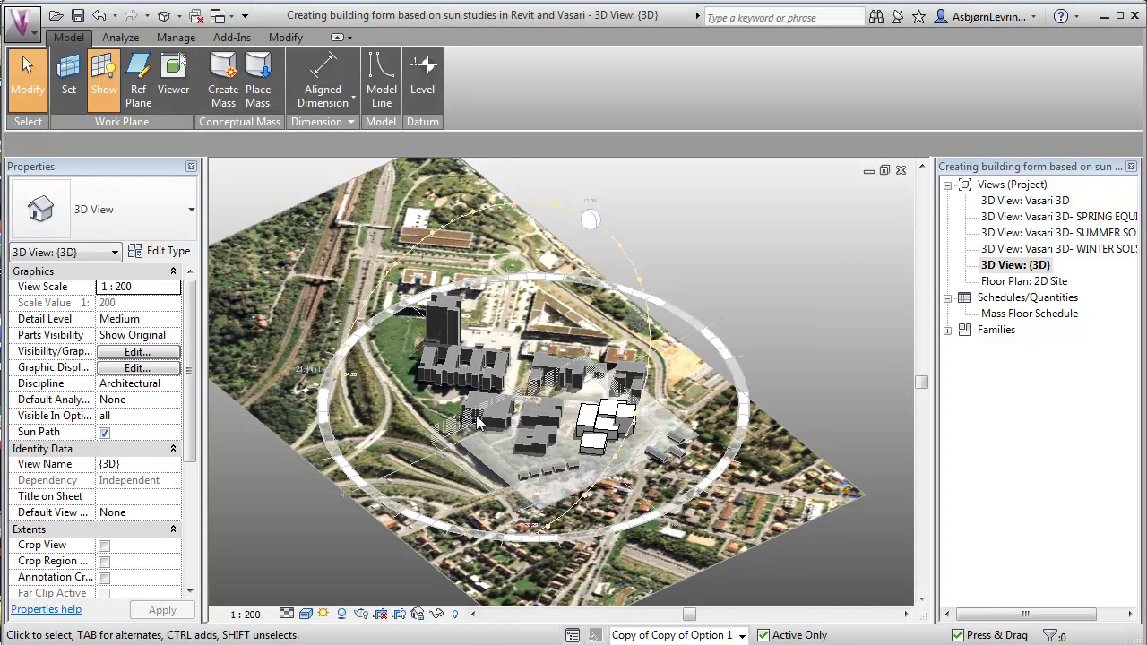
- Examine the proposed massing and the surrounding buildings on the site model at different zoom levels
scroll(558, 398, down, 1)
scroll(709, 350, up, 1)
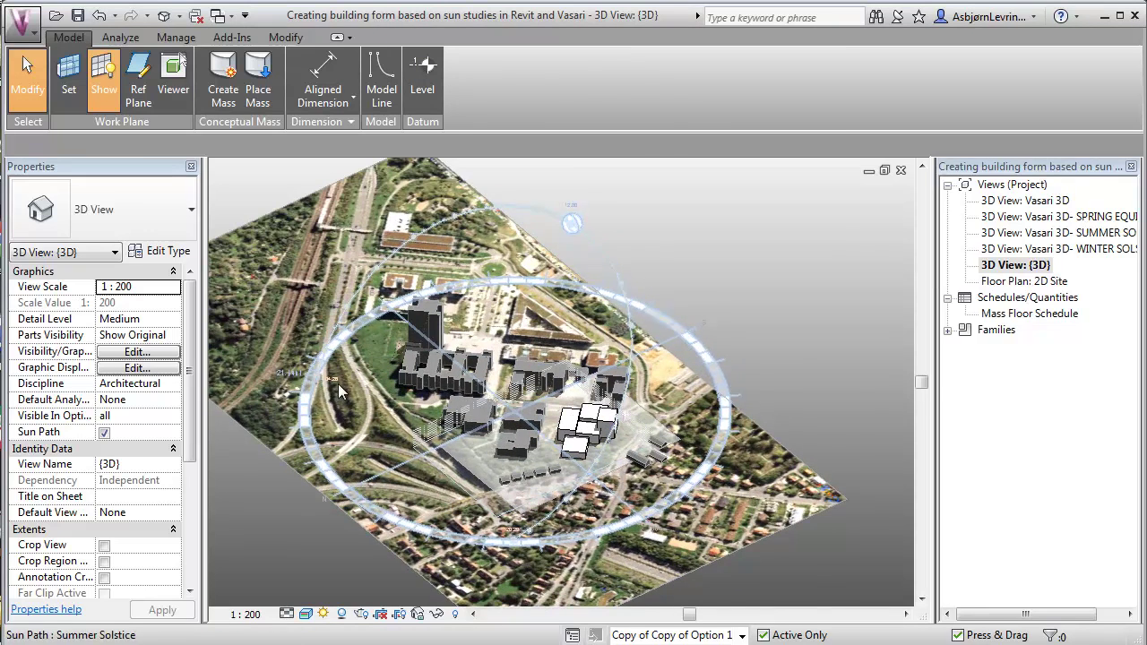
scroll(361, 451, up, 2)
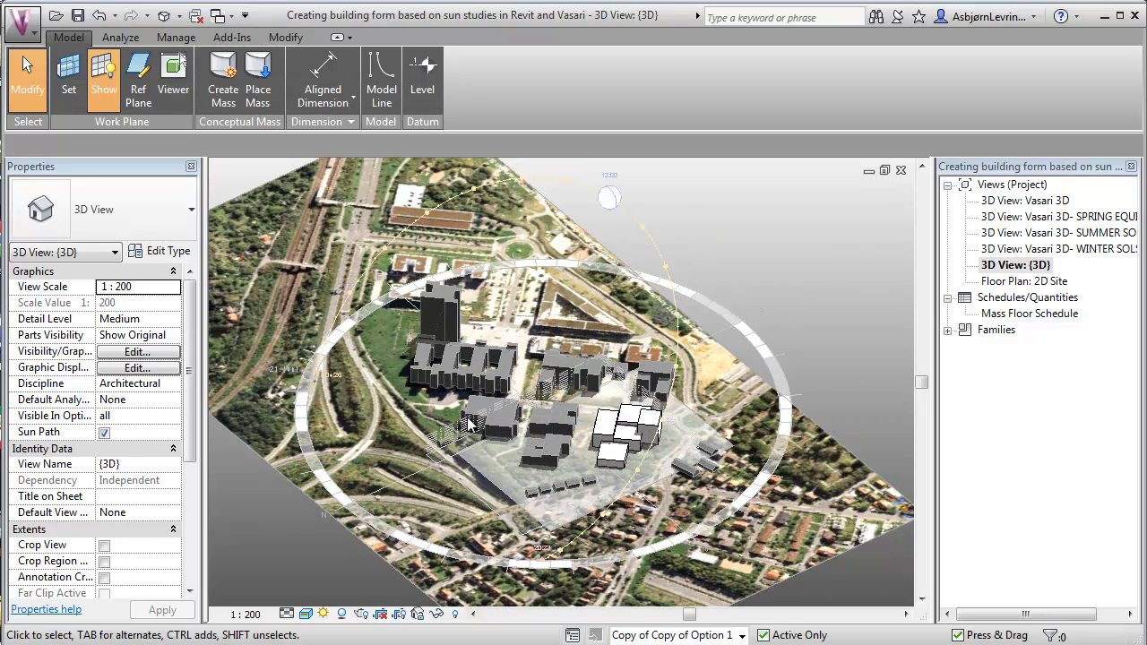
mouse_move(862, 319)
scroll(566, 462, up, 2)
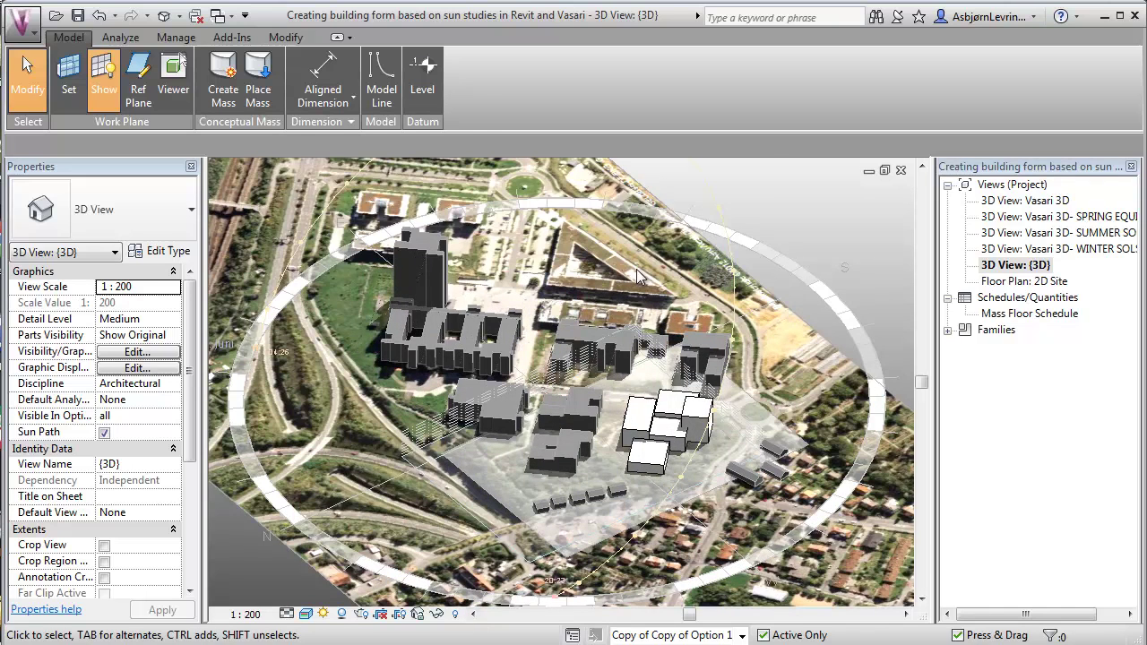
scroll(628, 504, up, 1)
scroll(636, 456, up, 1)
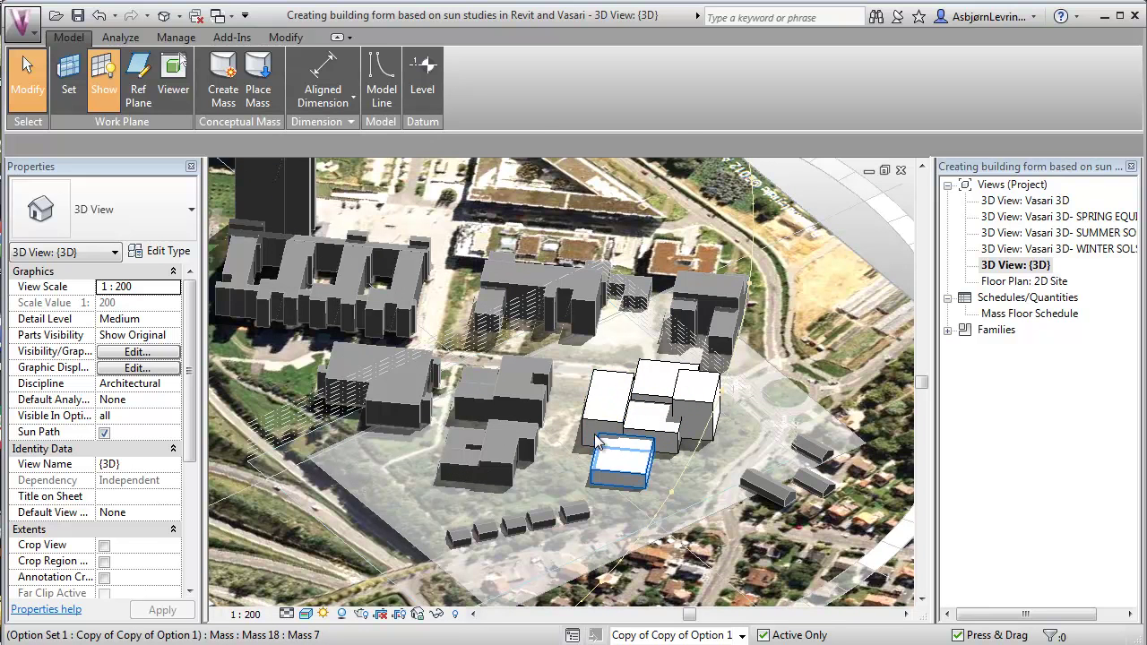
scroll(618, 443, down, 1)
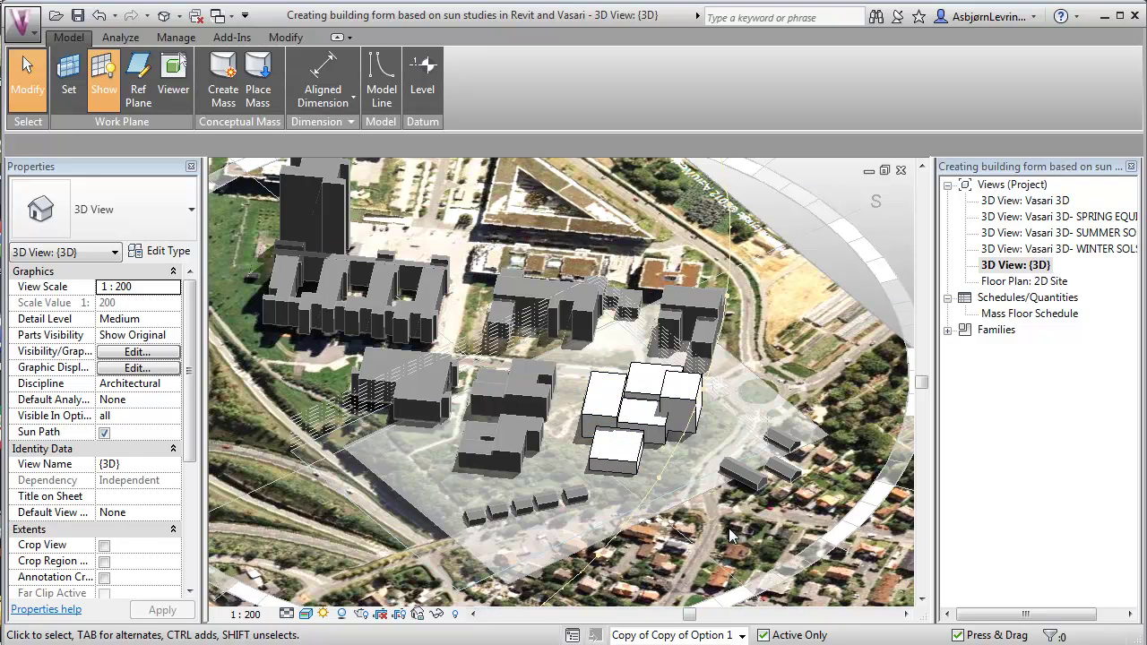
scroll(564, 392, down, 1)
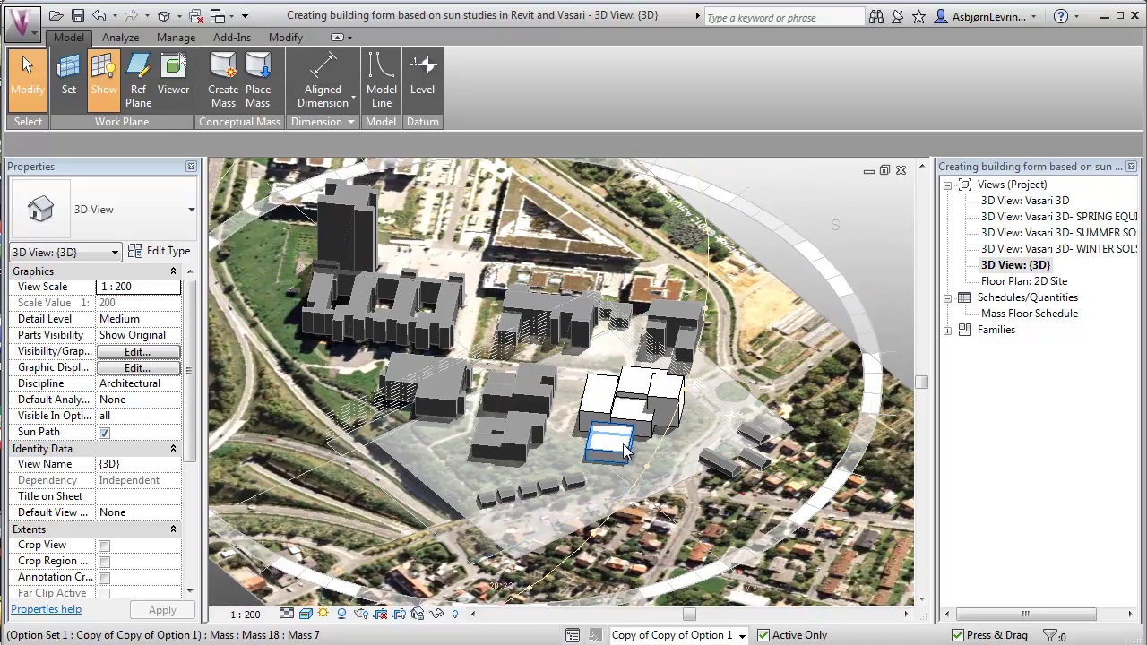
shift+middle_drag(598, 483, 742, 239)
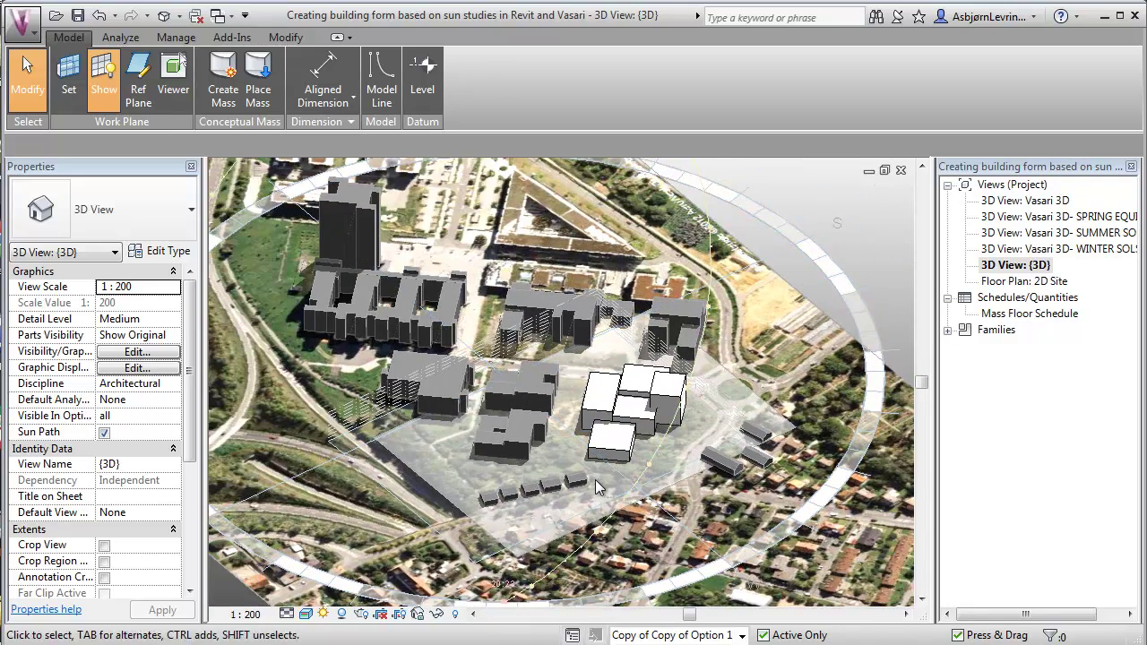
scroll(601, 479, down, 2)
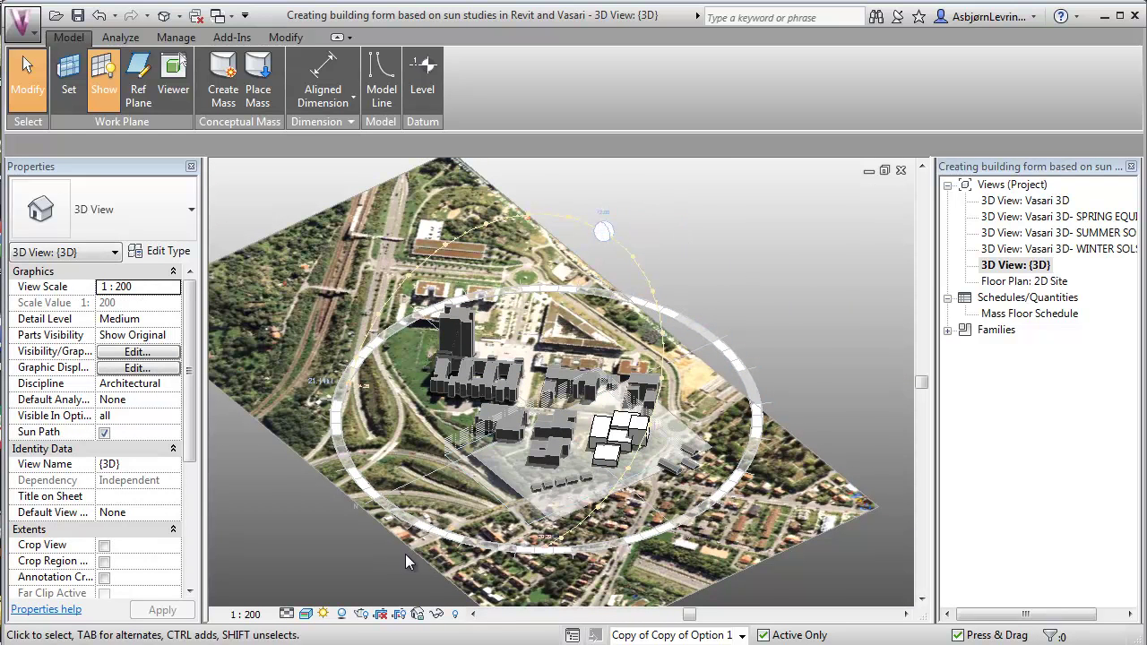
- Set the 3D view's sun settings to a Multi-Day solar study with the Summer Solar Study preset
scroll(406, 554, up, 1)
click(324, 614)
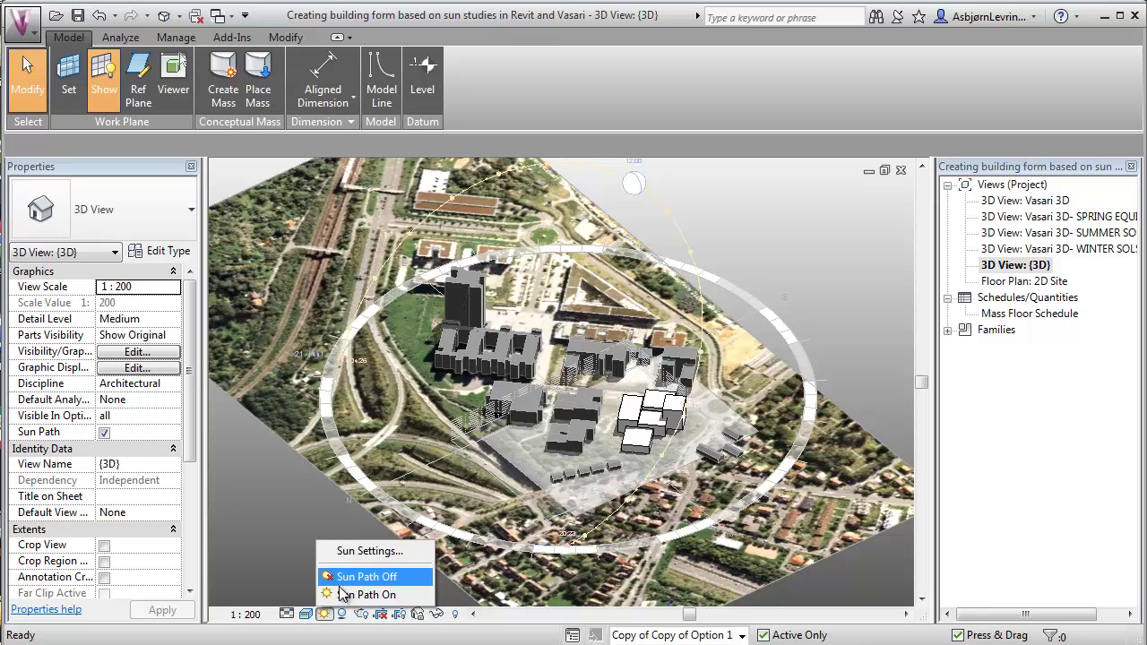
click(371, 551)
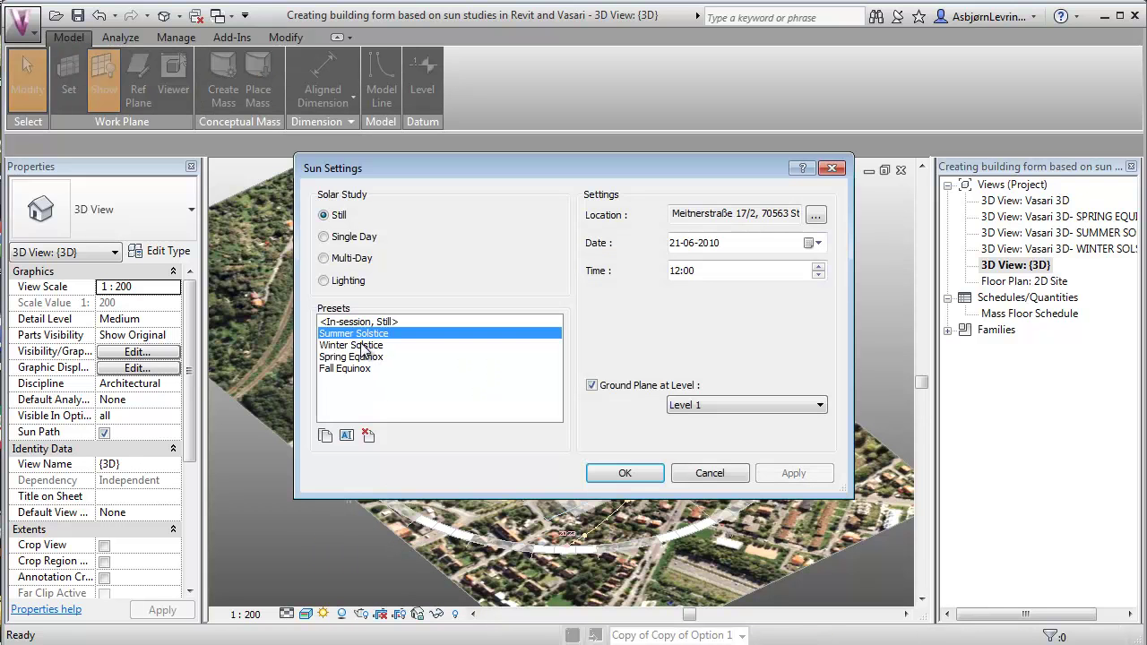
click(324, 257)
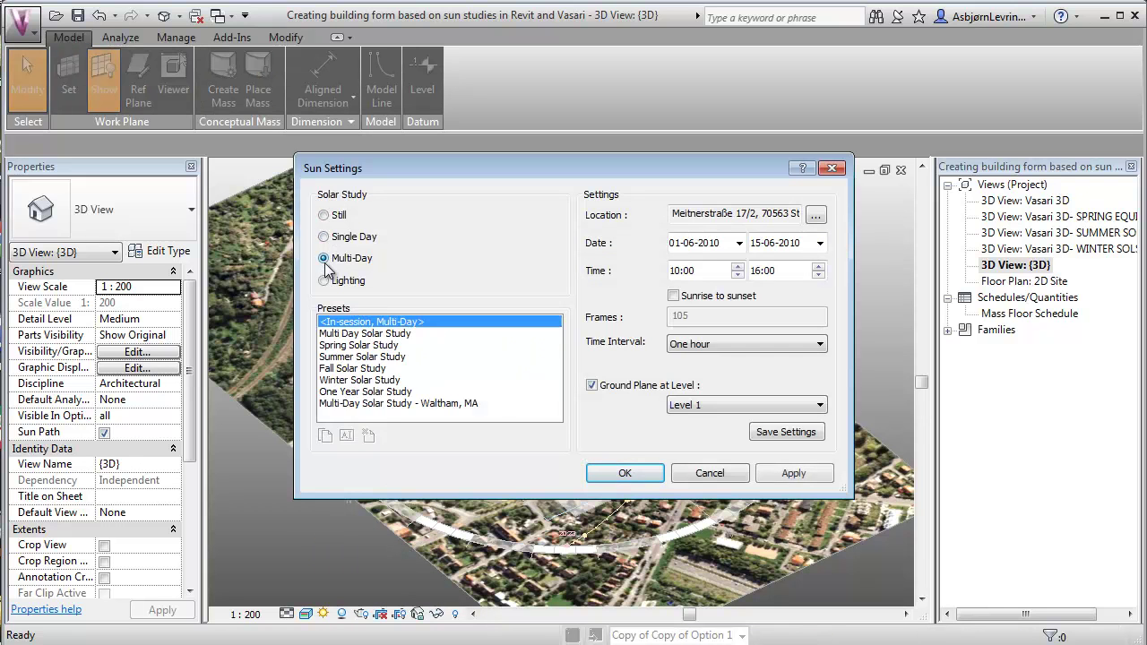
click(368, 357)
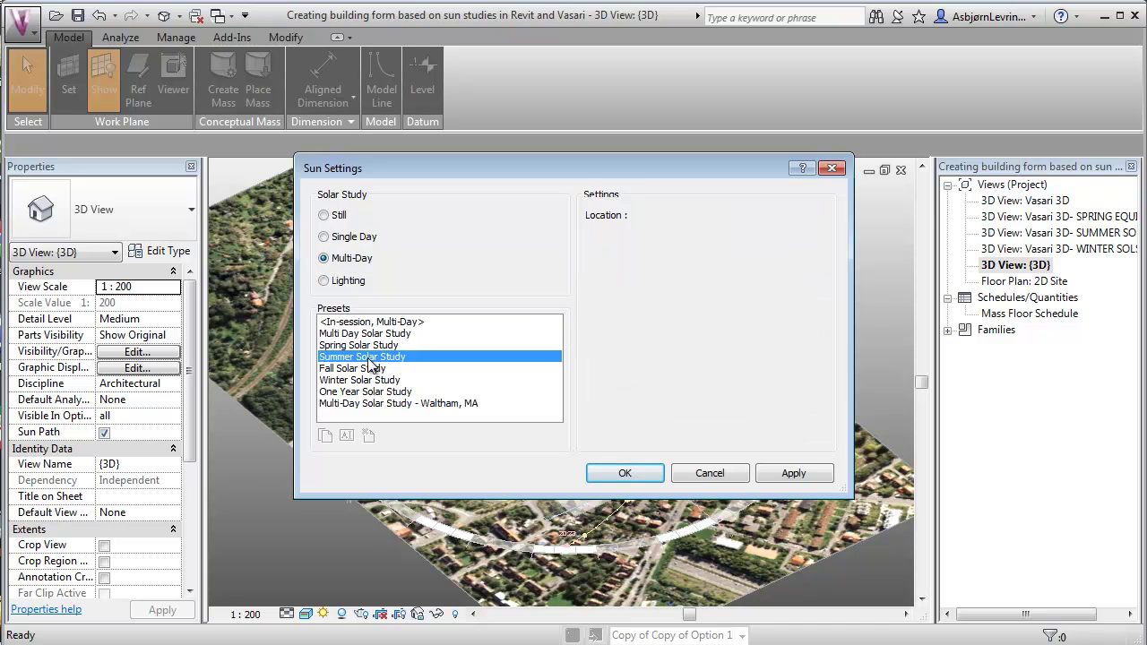
click(625, 473)
- Preview the solar study in the 3D view and examine the shadows around the proposed buildings
click(324, 614)
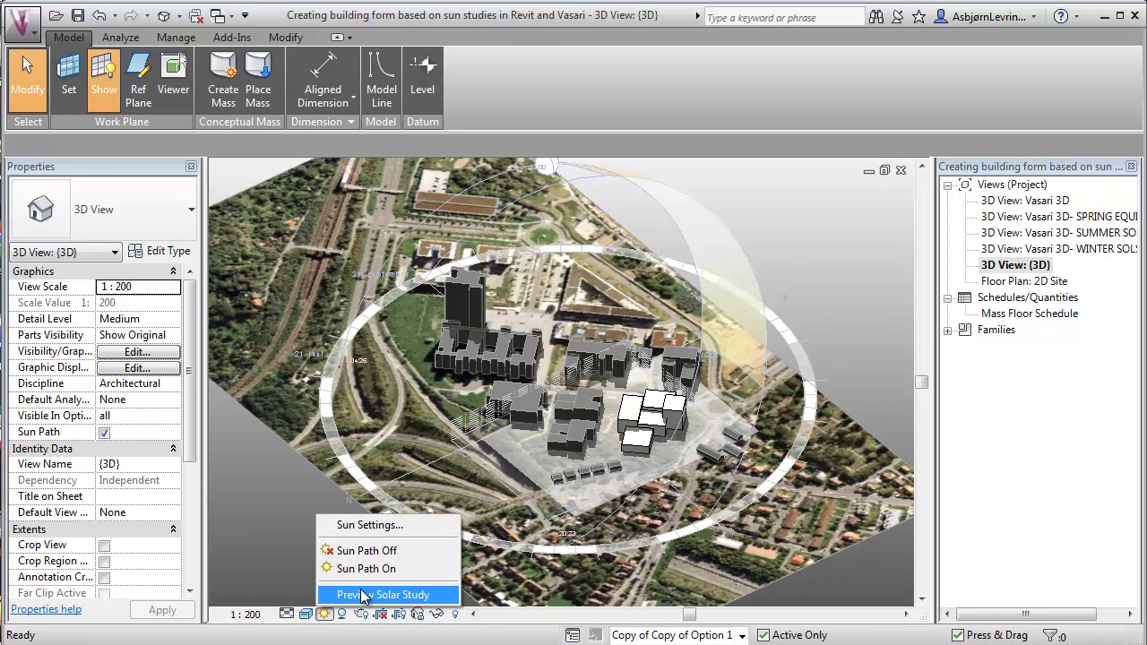
click(363, 595)
click(345, 145)
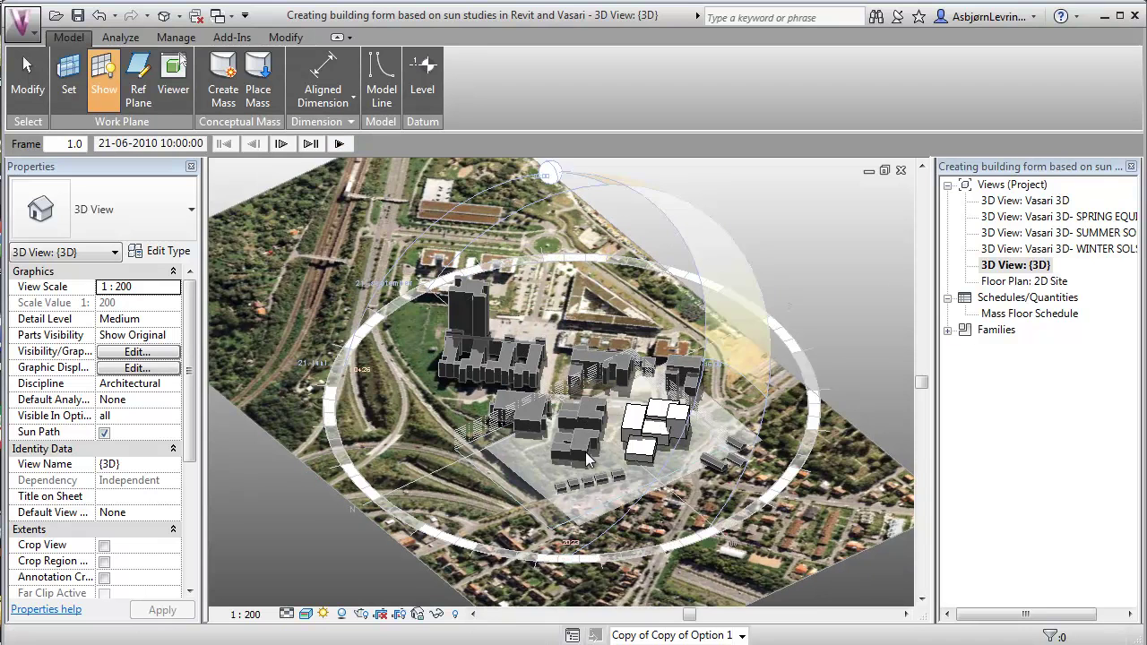
scroll(585, 447, up, 1)
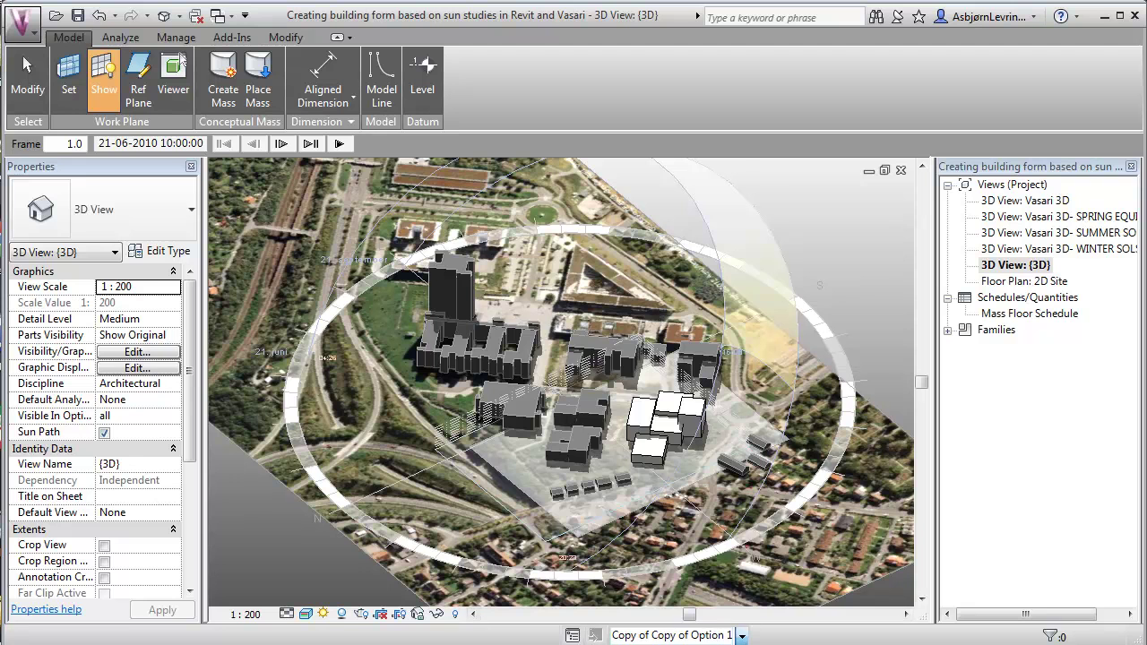
- Make Main Model the active design option and open the summer solstice 3D view of the proposal
click(742, 635)
click(686, 628)
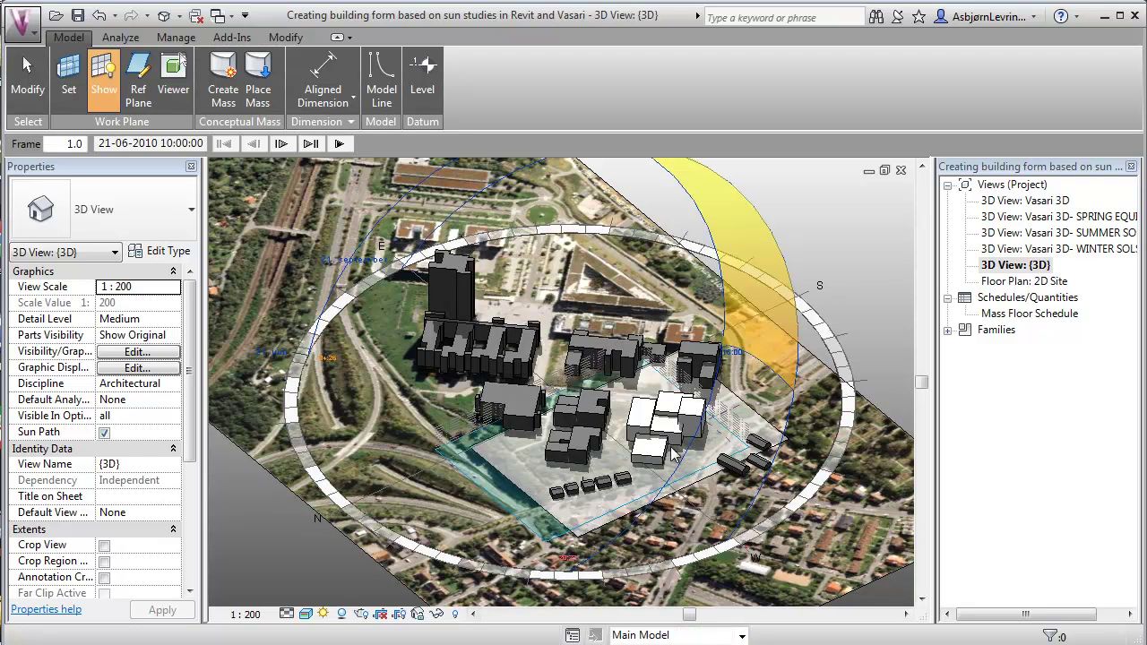
double_click(1040, 235)
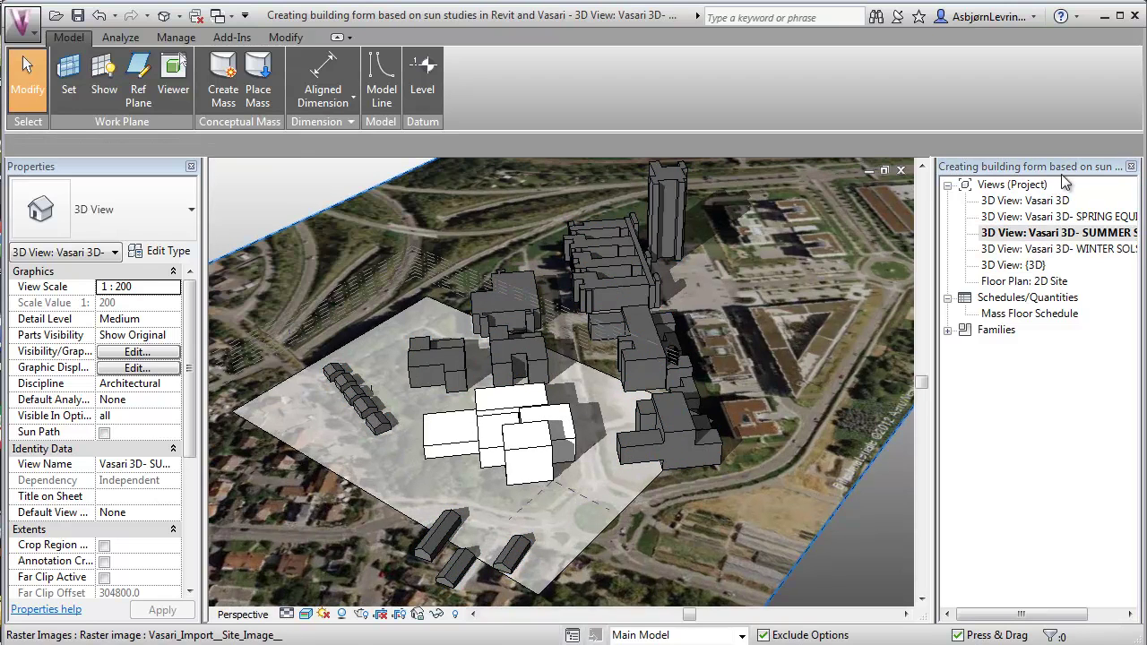
scroll(466, 370, down, 1)
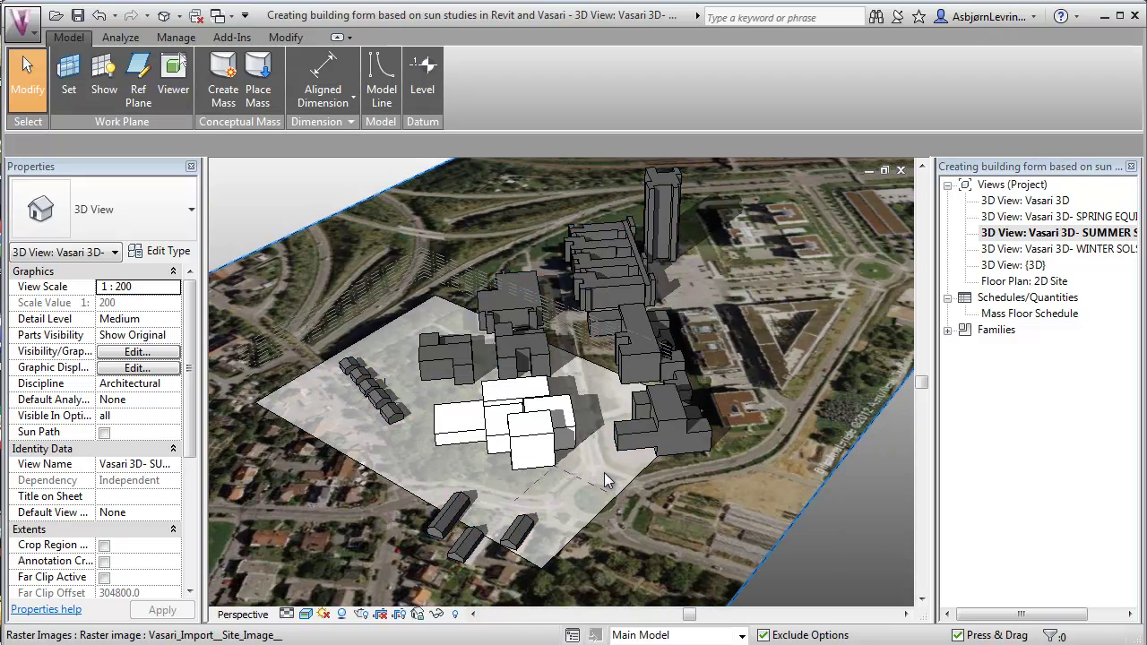
scroll(625, 473, down, 1)
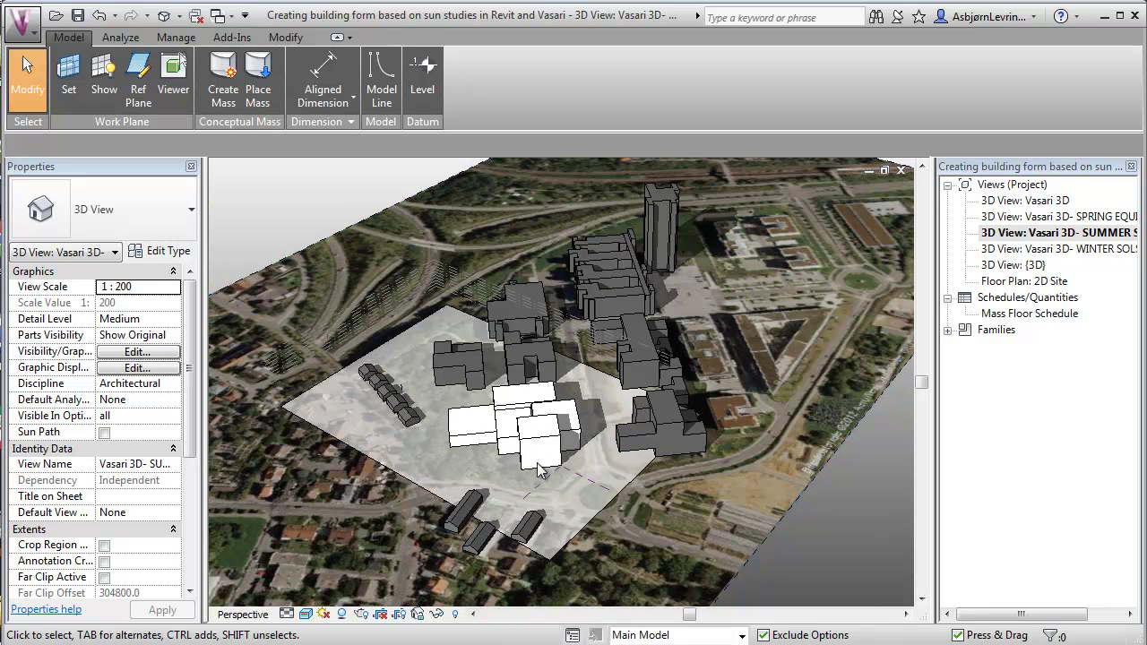
scroll(565, 483, up, 1)
scroll(525, 473, up, 1)
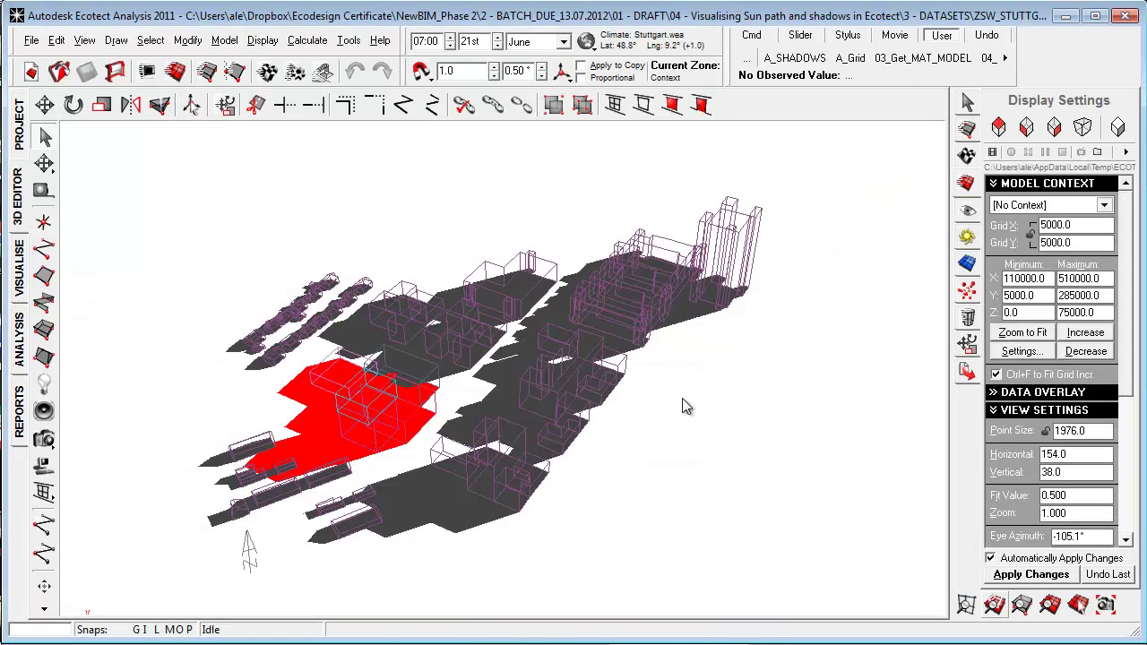
- Switch to Ecotect Analysis and compare the shadow model in the 3D Editor with the Visualise view from different angles
right_drag(682, 401, 587, 423)
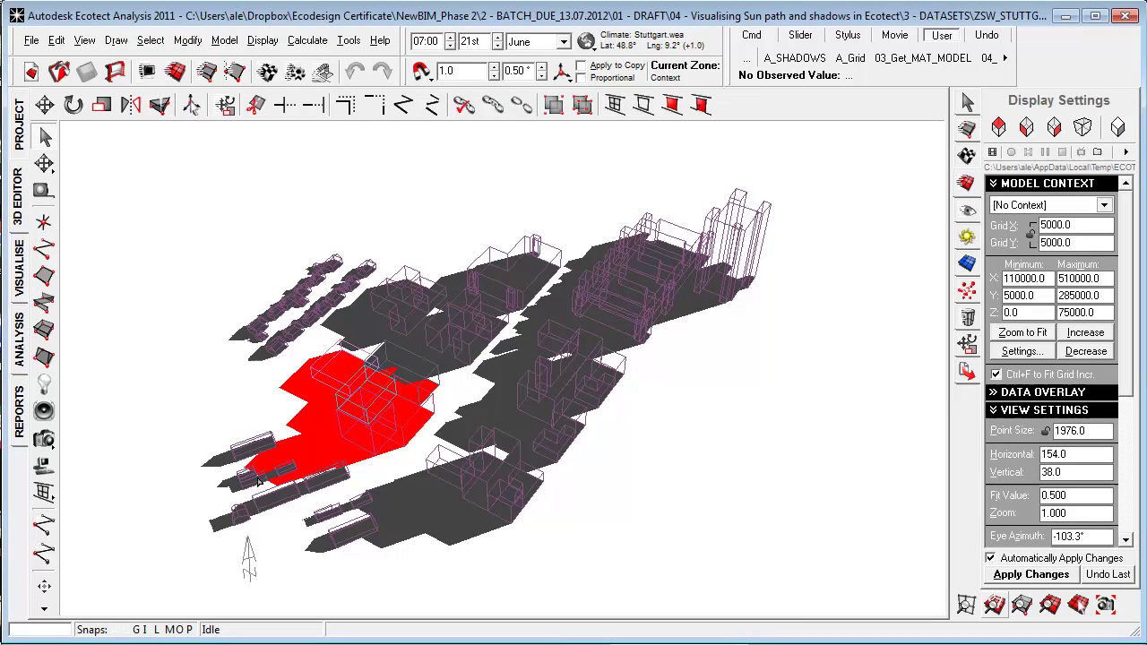
right_drag(244, 482, 177, 496)
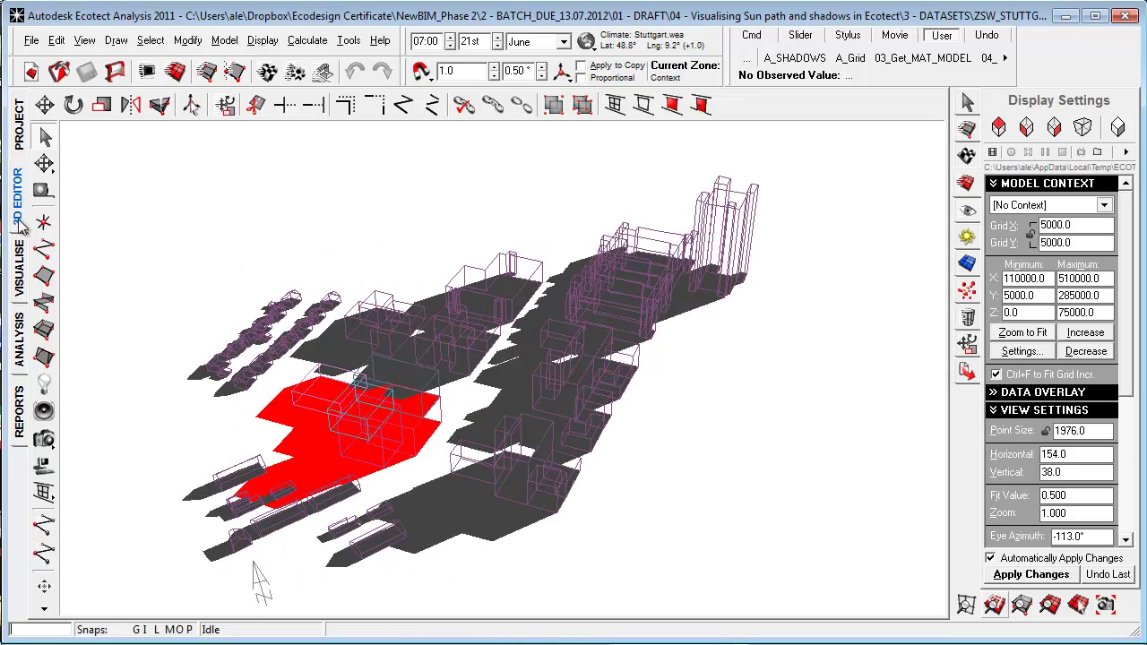
click(22, 272)
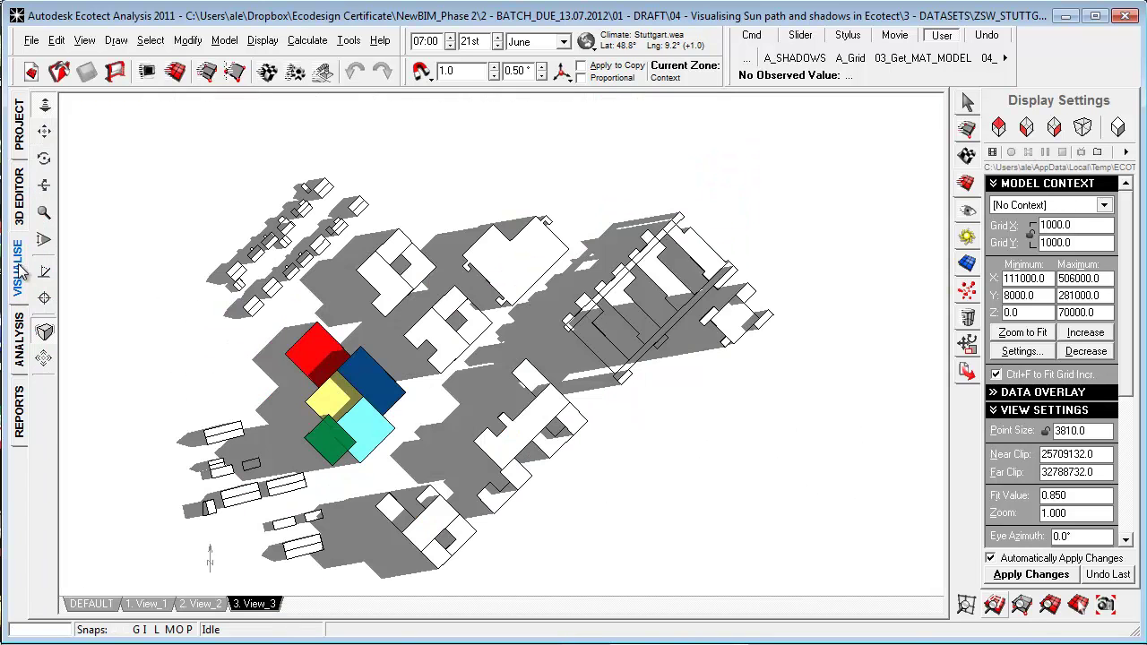
click(20, 208)
right_drag(615, 496, 609, 481)
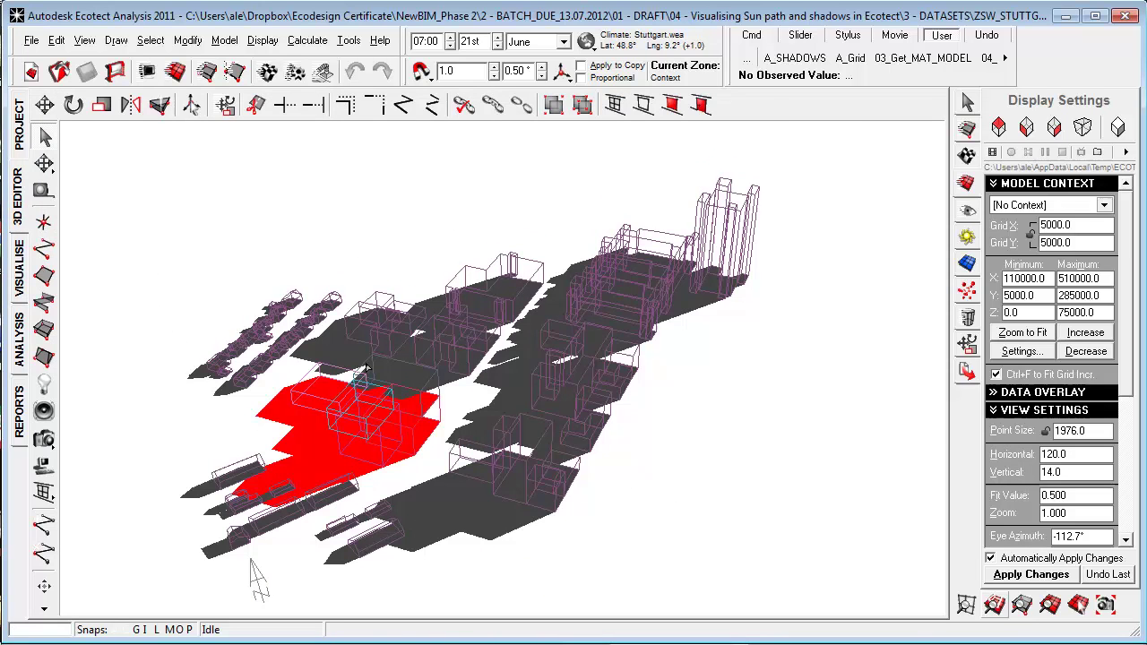
right_drag(472, 510, 373, 490)
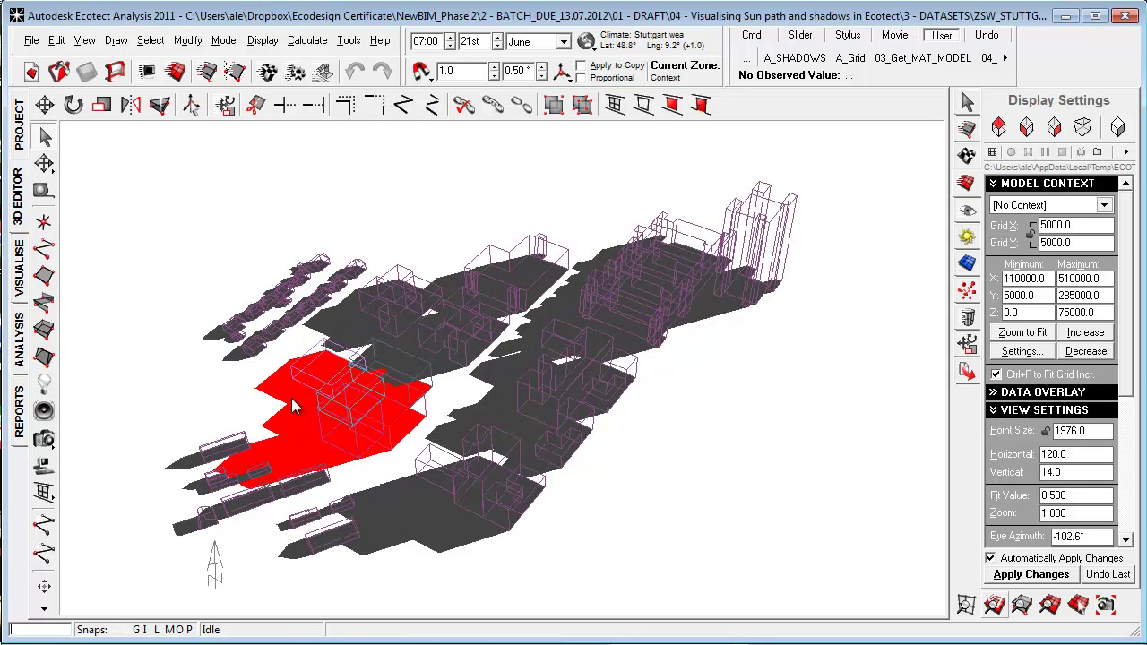
- Look through the zone, material and visualisation settings, and enable Reverse Sort Shadows in the shadow settings
click(967, 129)
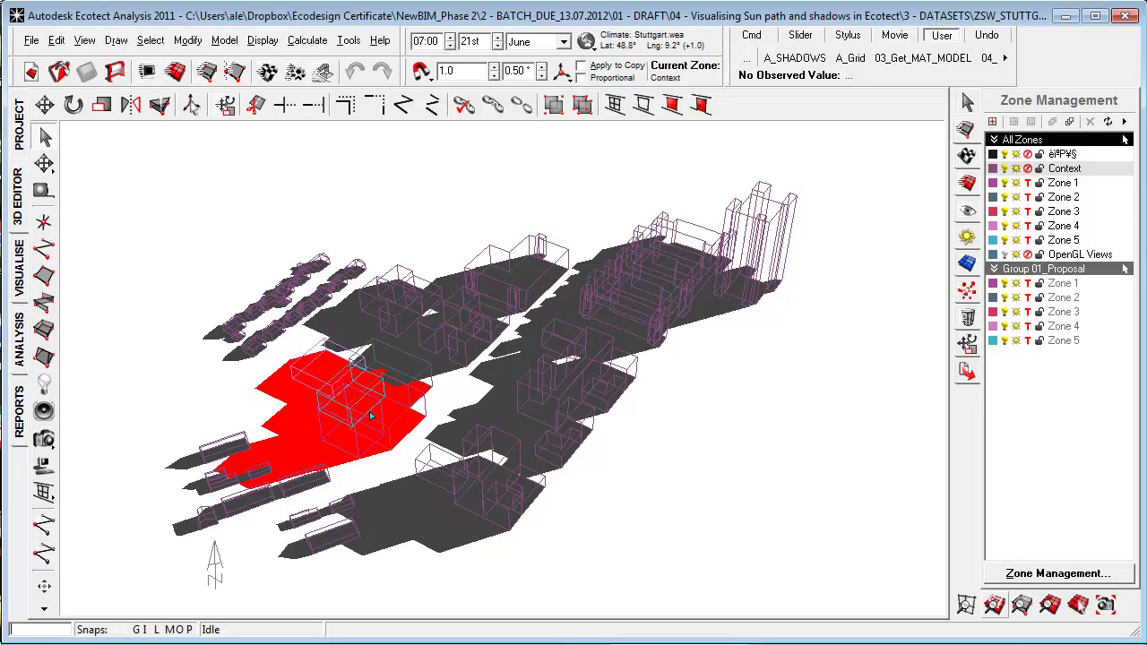
click(970, 156)
click(968, 211)
right_drag(685, 455, 685, 440)
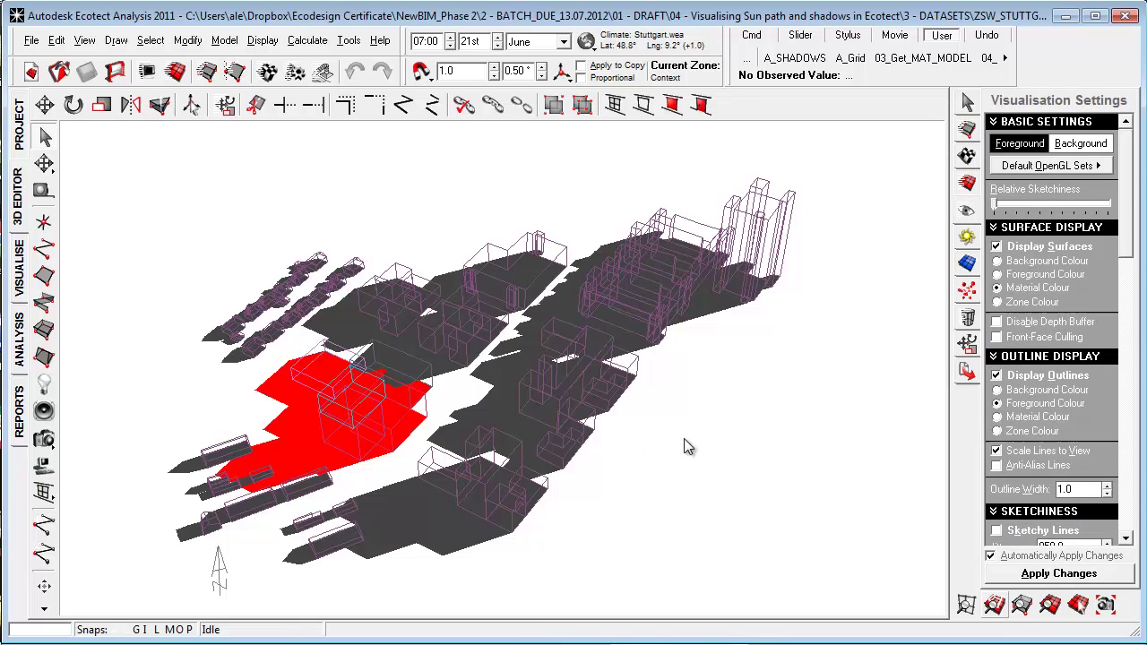
click(966, 237)
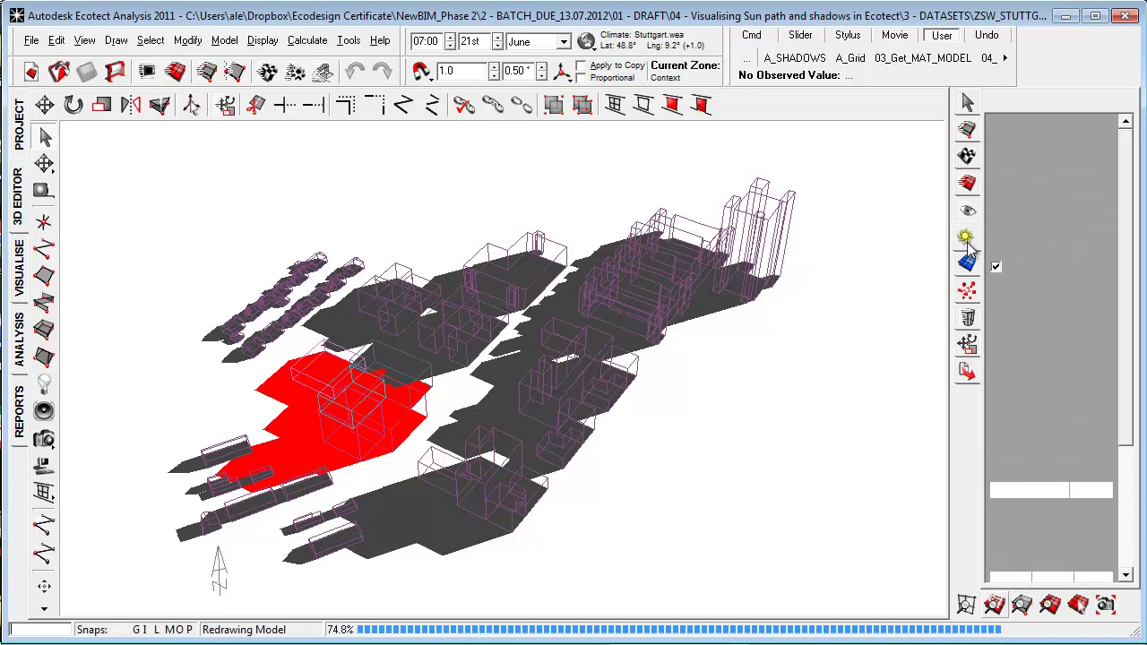
click(996, 269)
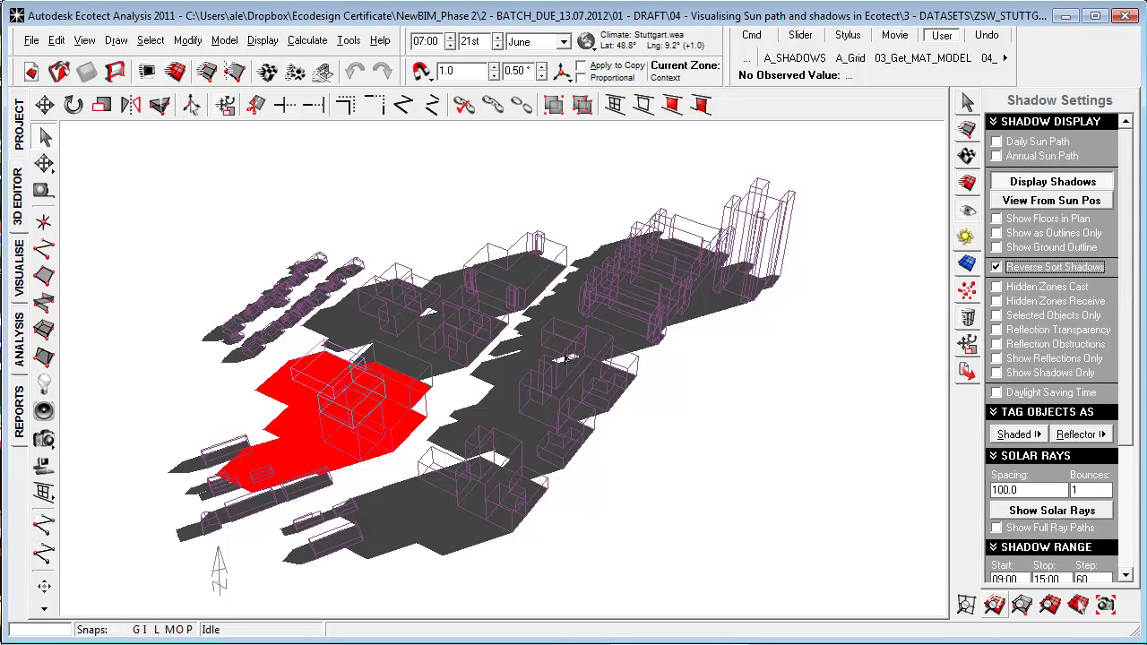
- Show the shaded Visualise view, orbit the model, and go through cameras View_2 and View_1 to DEFAULT
click(18, 269)
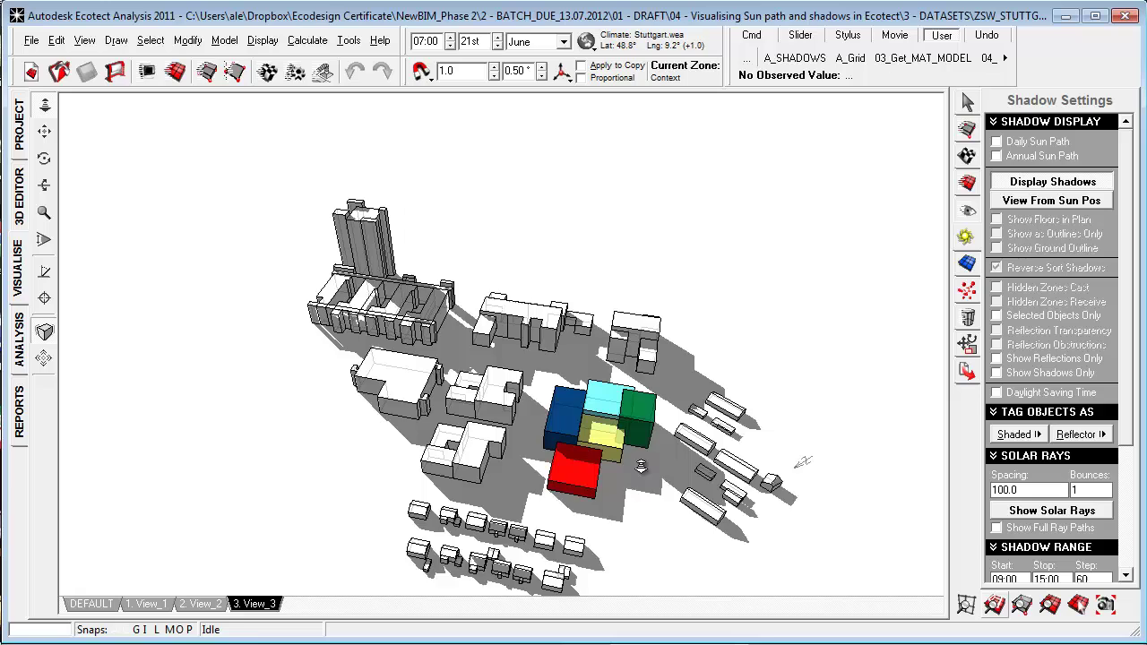
drag(628, 493, 512, 475)
click(201, 604)
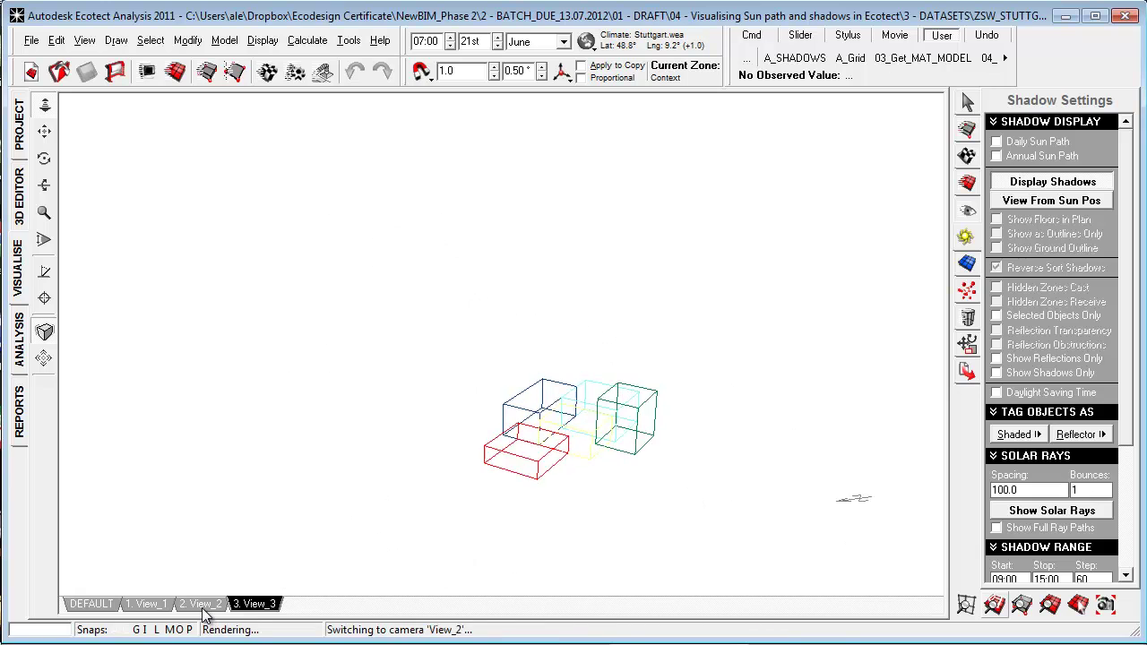
middle_drag(331, 538, 329, 535)
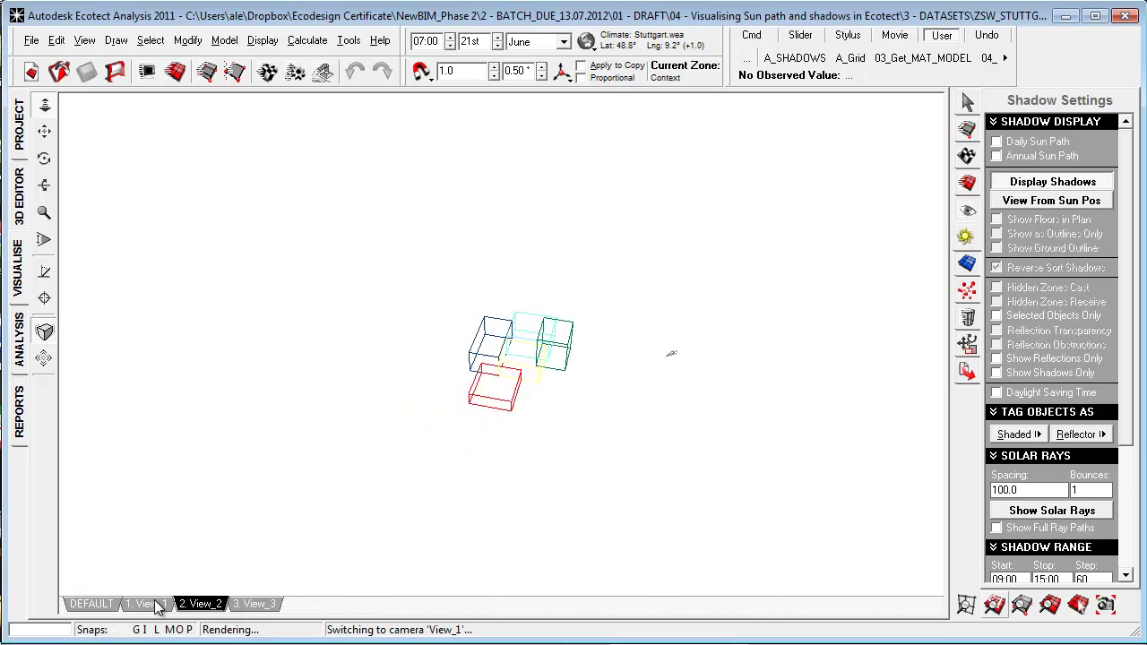
click(143, 604)
click(89, 604)
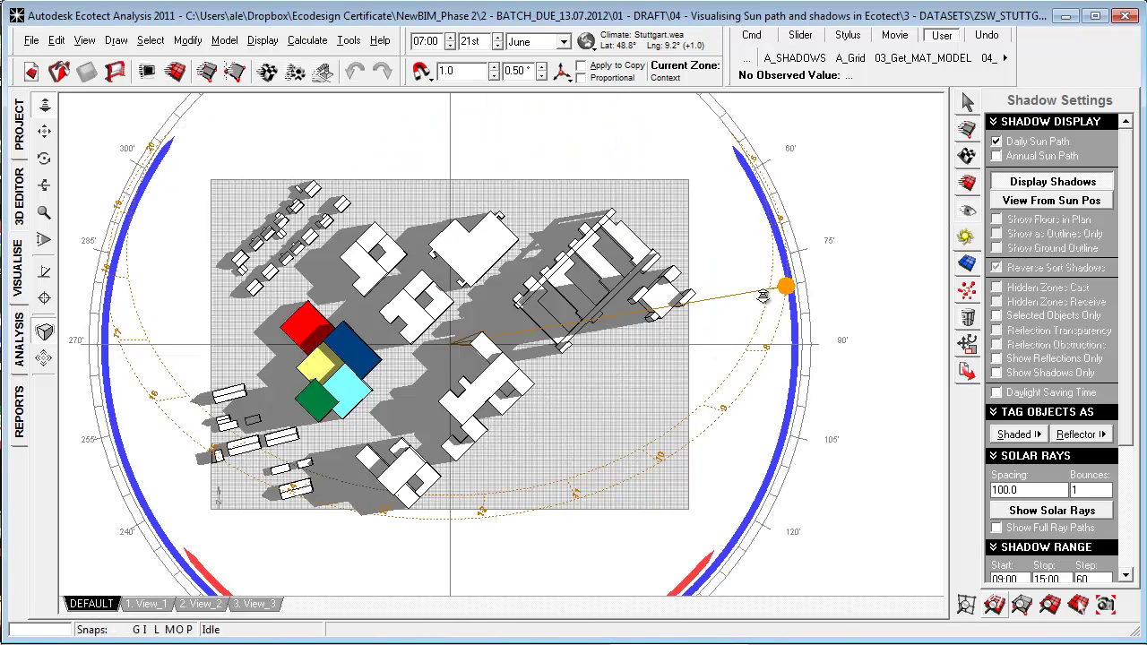
- Move the sun along the daily path to 09:15, choose the Summer Solstice date and check the other preset dates
drag(544, 493, 699, 382)
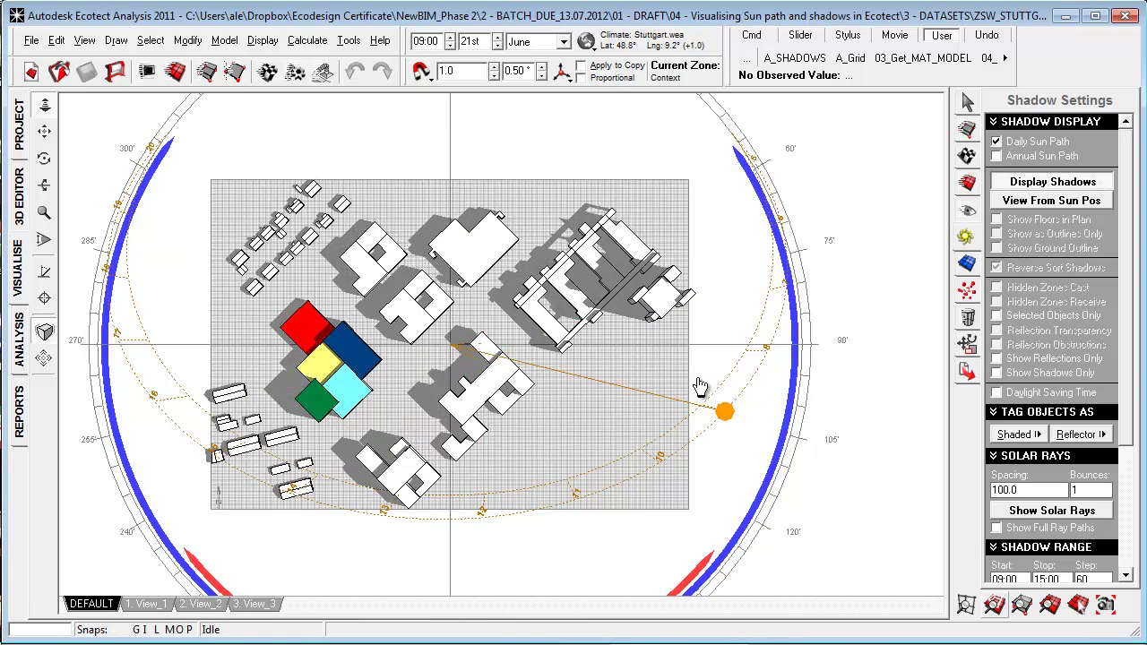
click(450, 36)
click(589, 45)
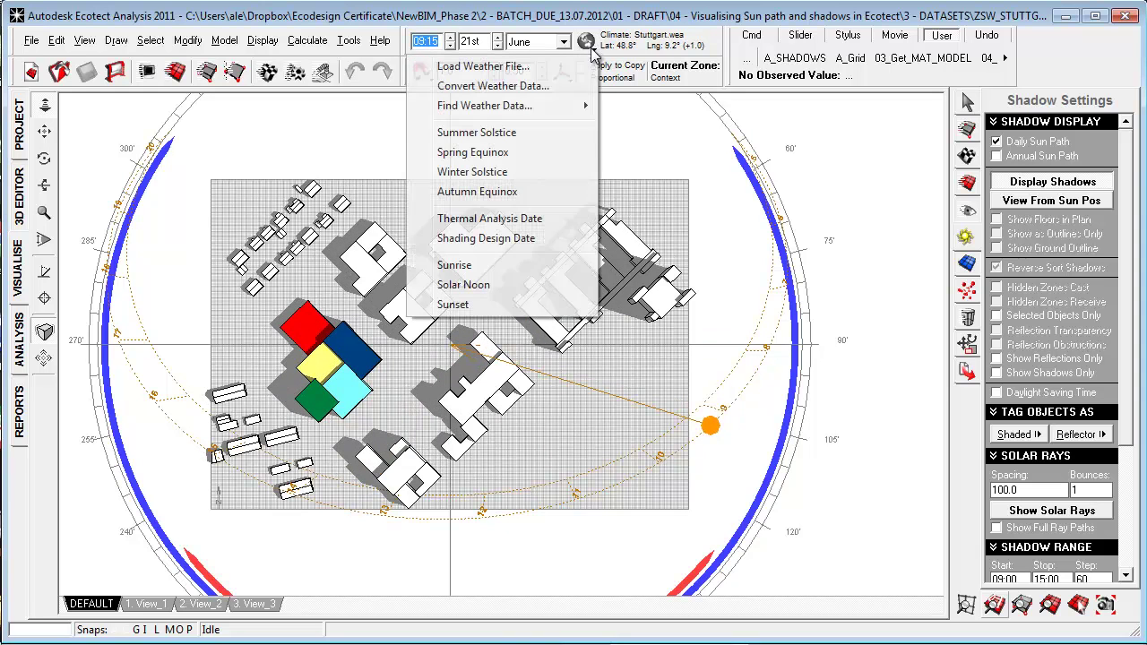
click(527, 135)
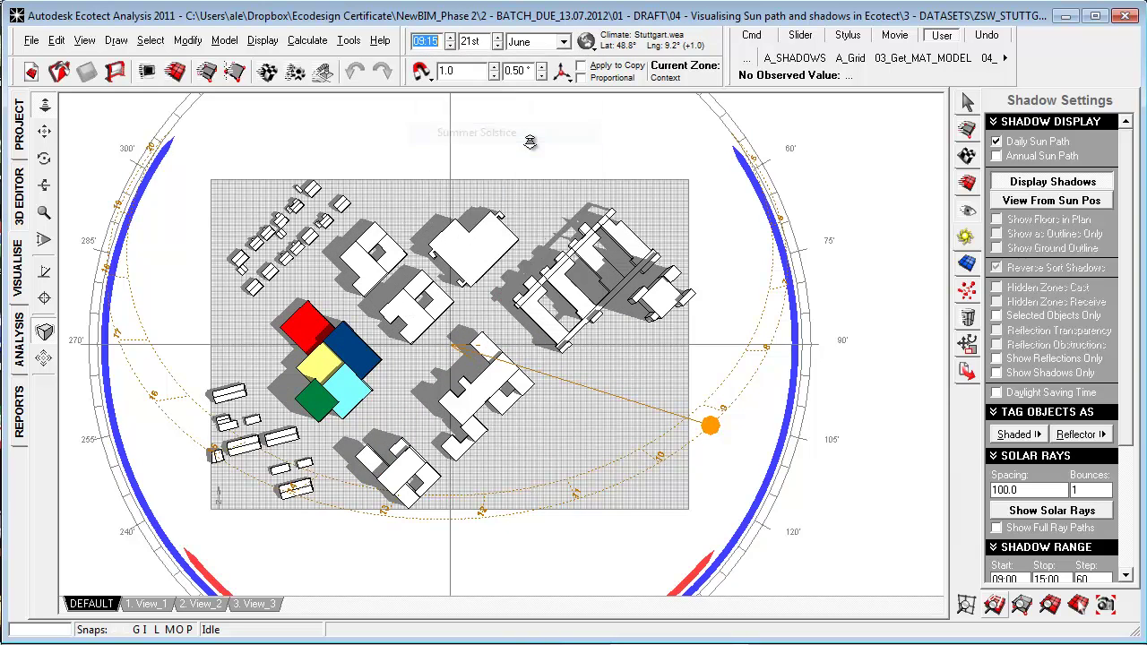
click(585, 46)
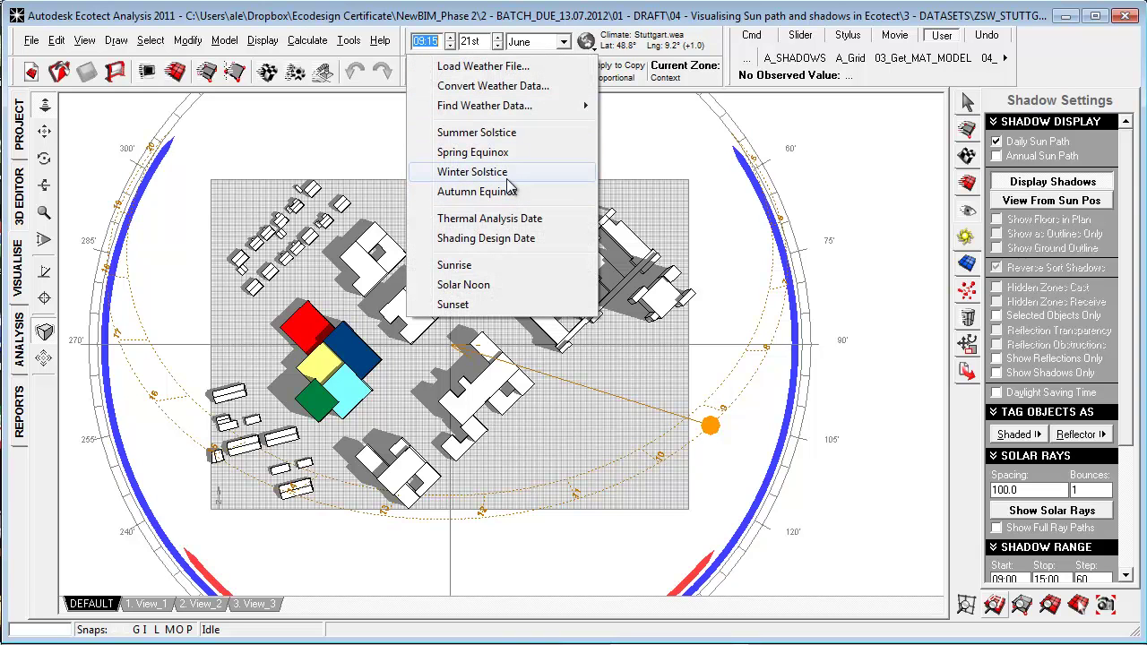
click(776, 187)
scroll(776, 187, down, 2)
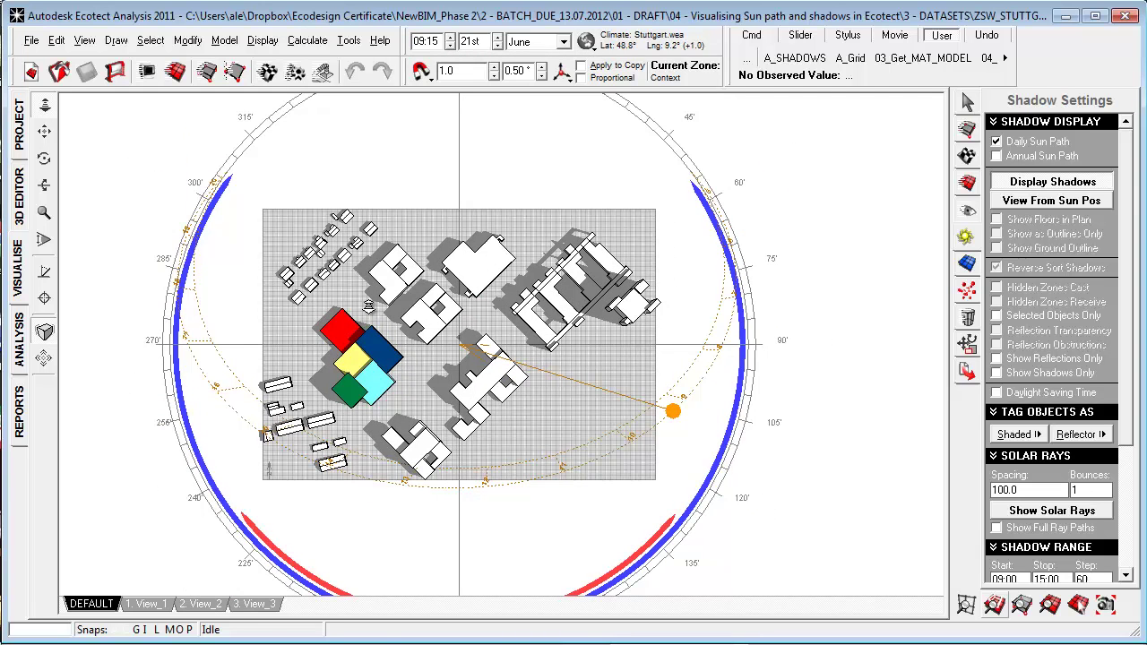
- Look at the thermal analysis page and its options for searching special days, and return to the 3D Editor
click(19, 353)
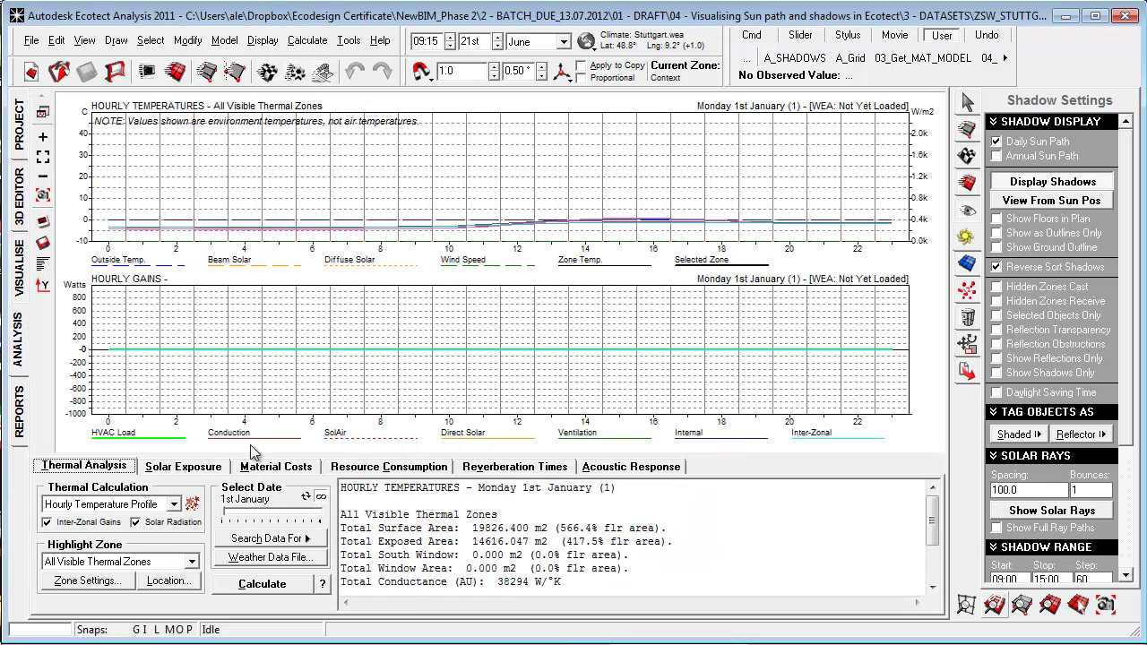
click(309, 539)
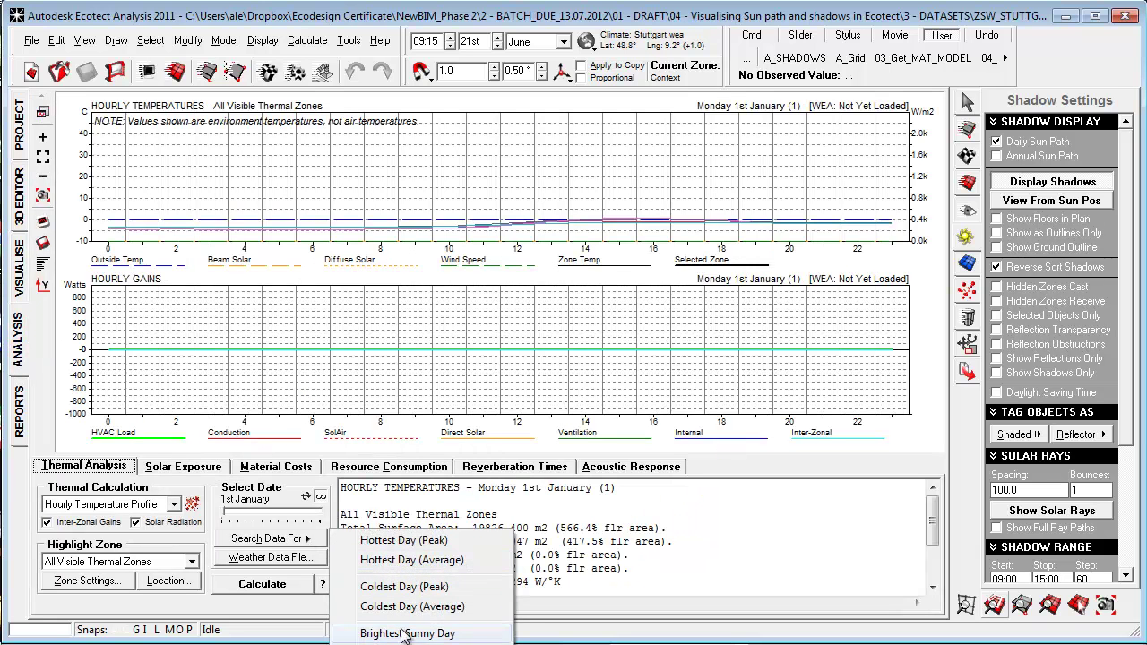
click(28, 218)
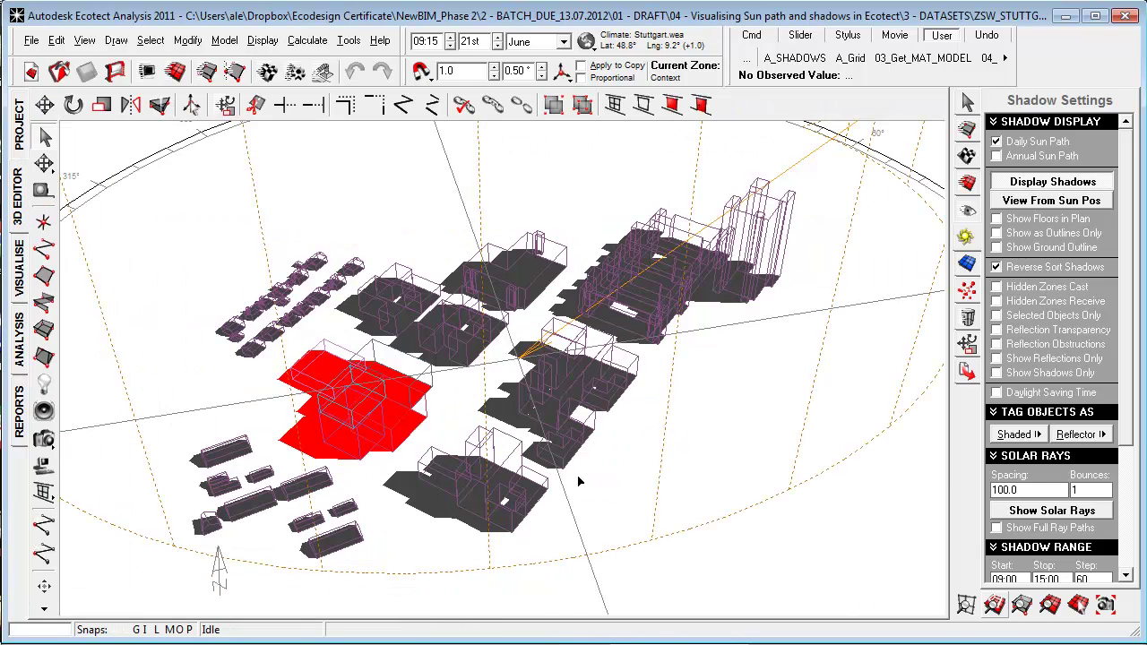
- Turn on the annual sun path and view it around the shaded model in the Visualise view
scroll(689, 443, down, 2)
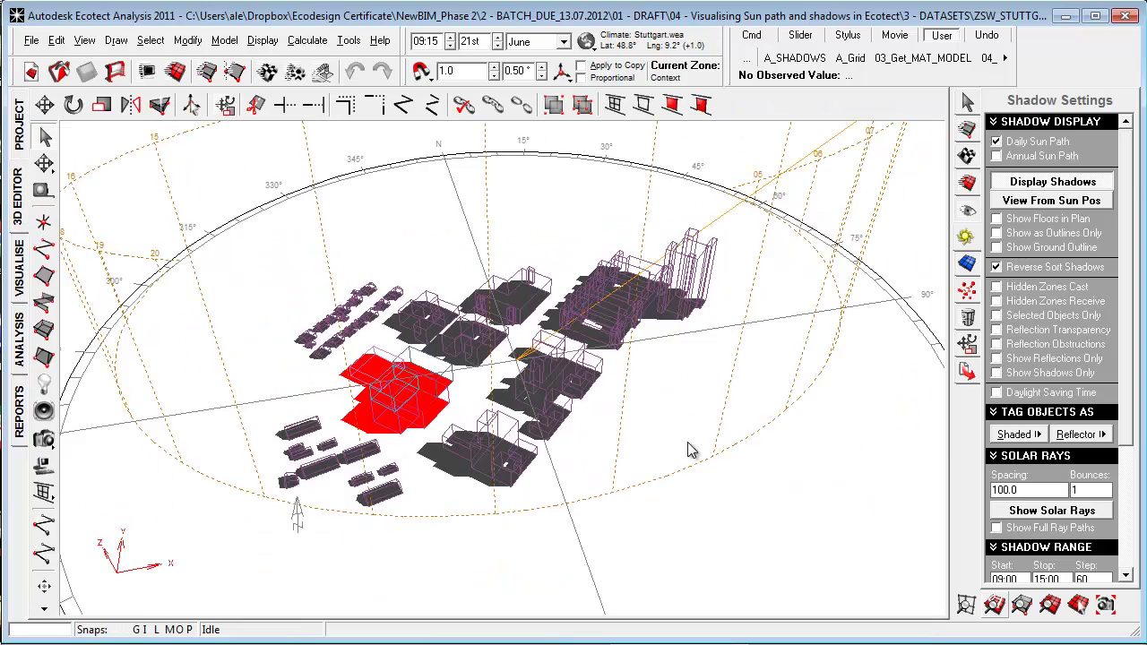
click(998, 157)
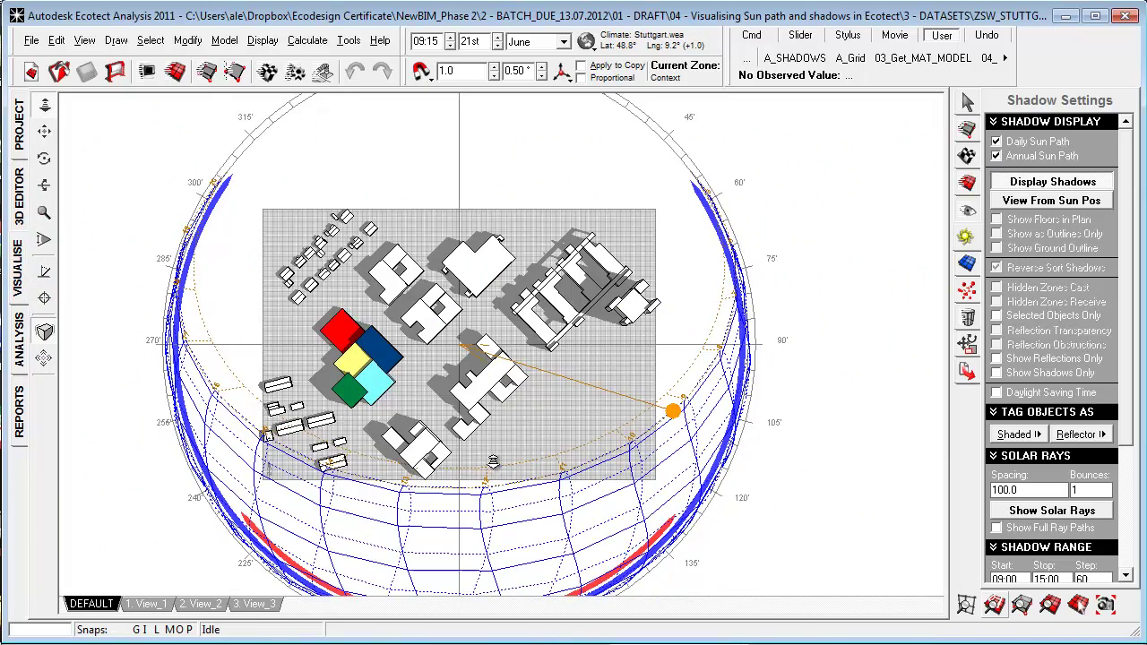
right_drag(530, 451, 149, 464)
- Show the shadow range from 09:00 to 15:00 with a step of 60, and change the month to September
drag(1127, 400, 1137, 473)
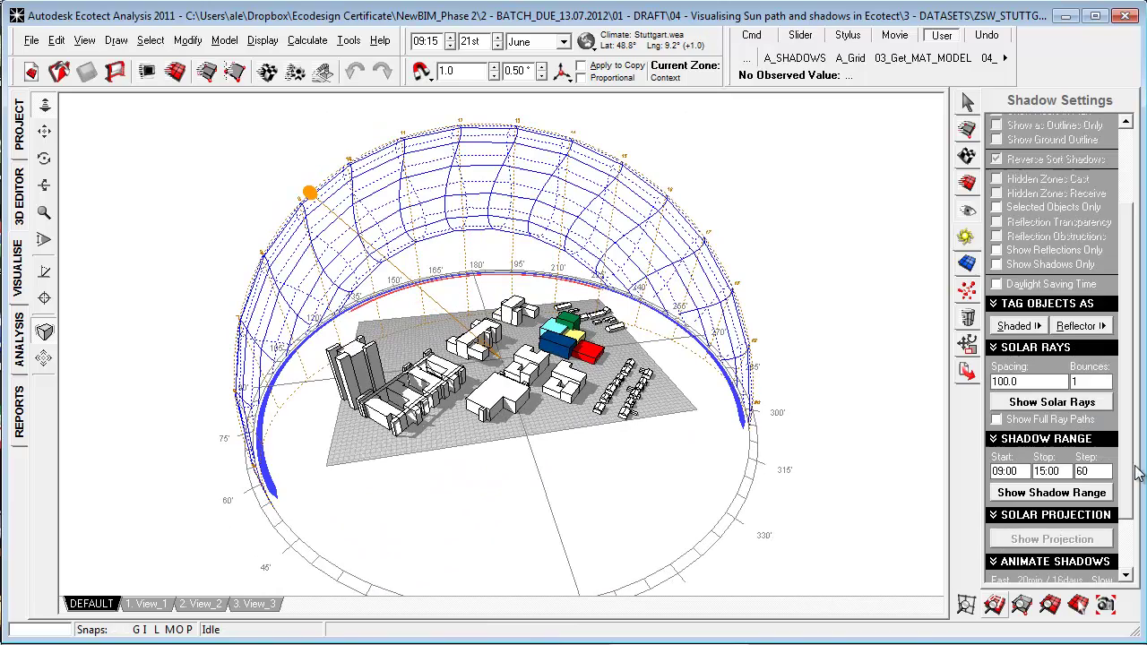
scroll(1139, 475, down, 1)
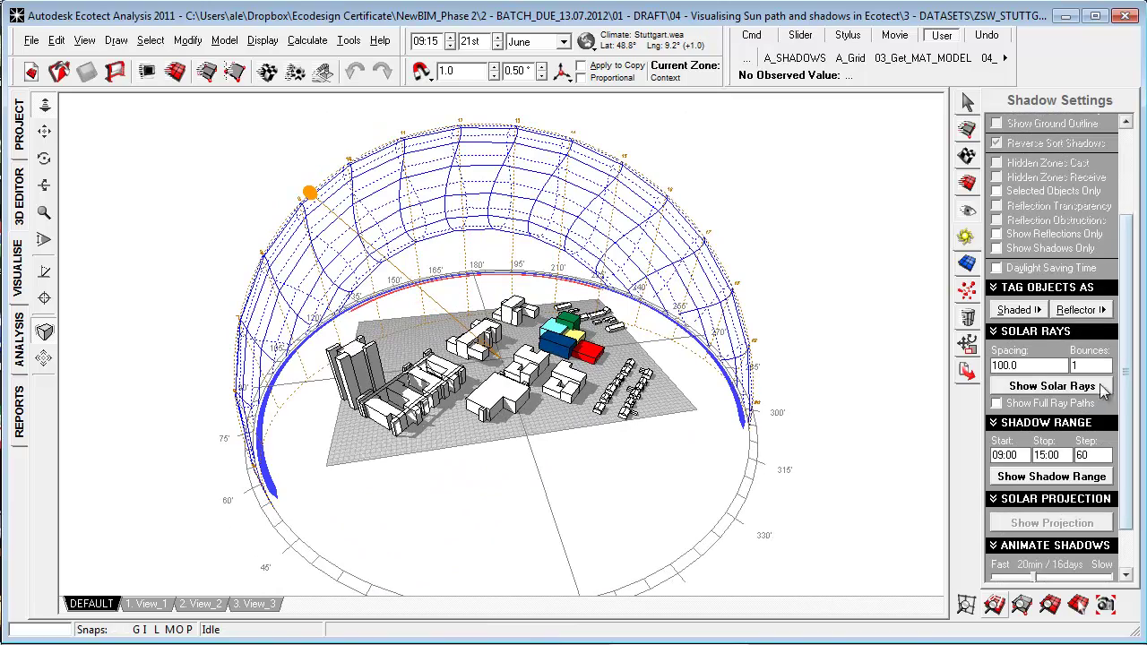
click(1063, 482)
right_drag(488, 454, 552, 431)
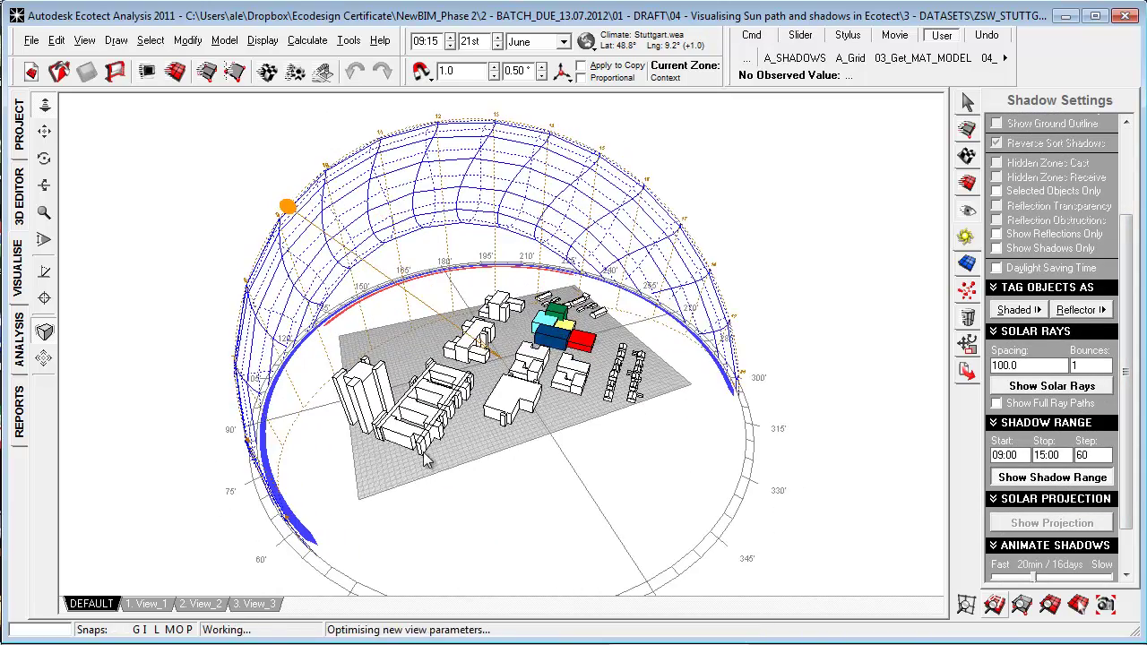
scroll(552, 431, up, 2)
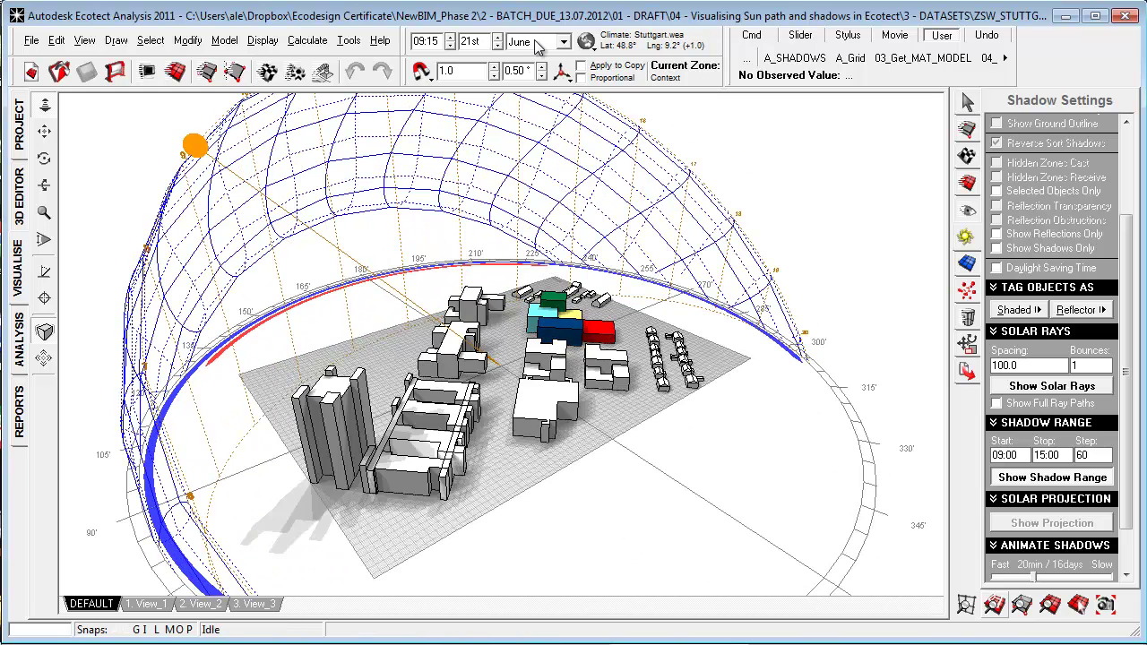
click(538, 46)
click(520, 143)
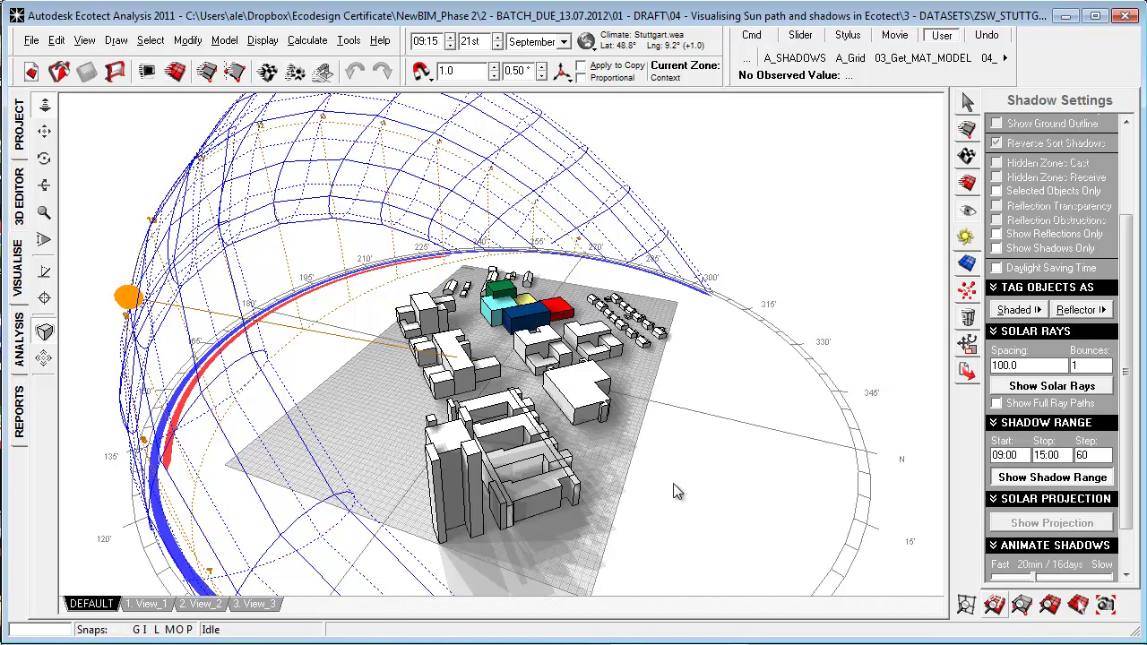
- Play the annual shadow animation and the hourly one for the model
scroll(1125, 520, down, 2)
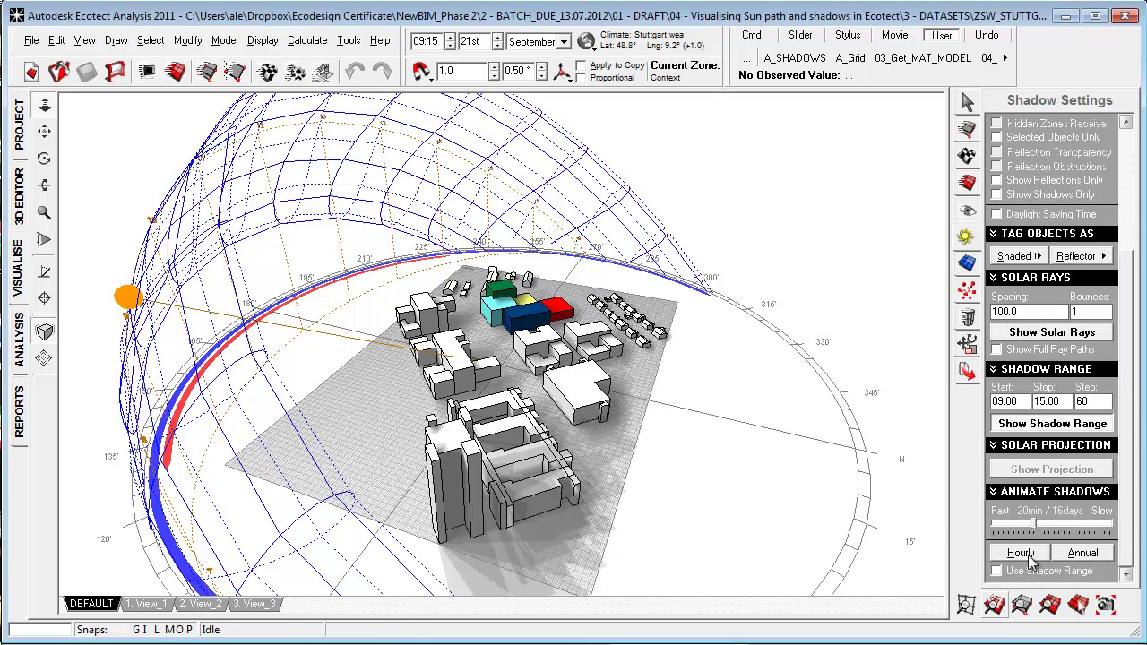
click(1090, 558)
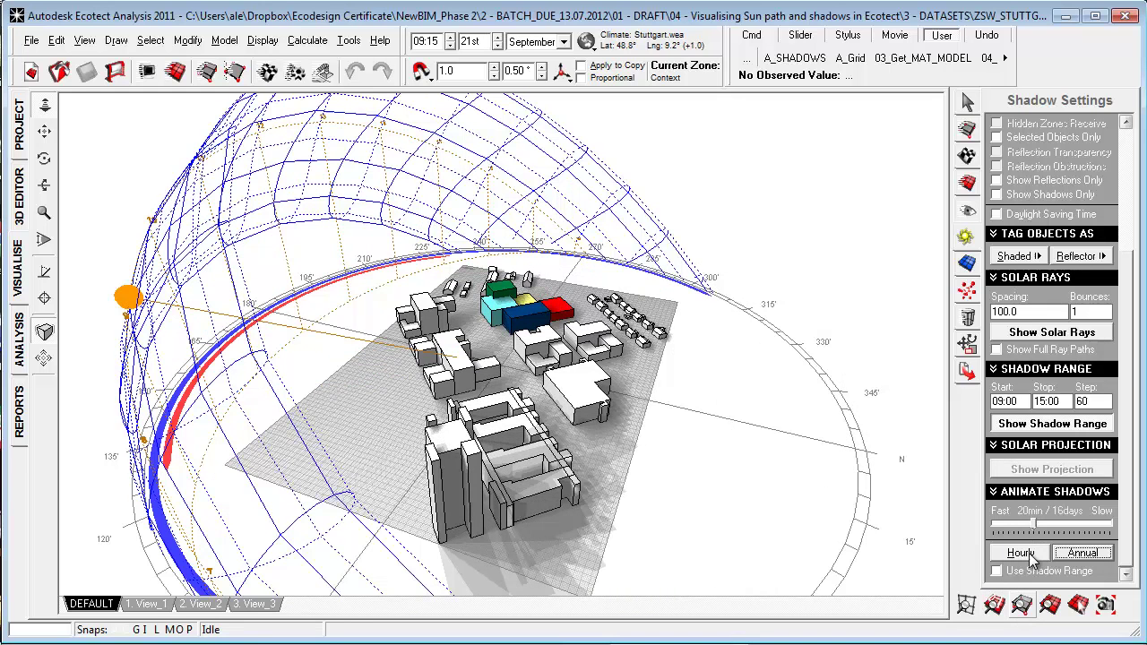
click(1029, 555)
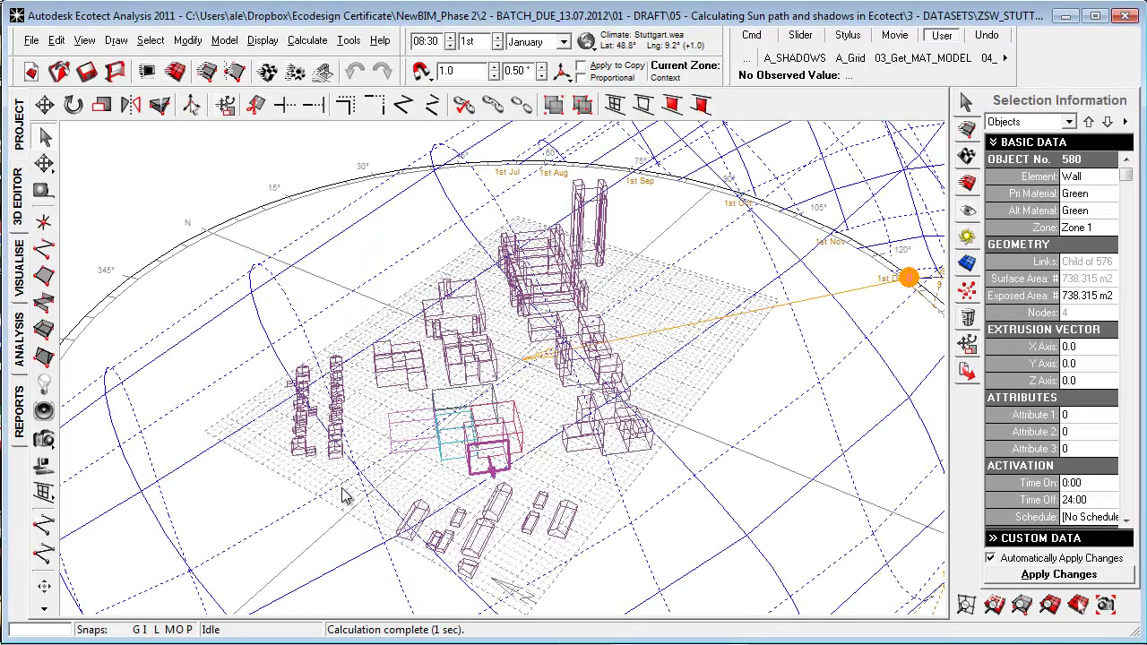
- Select the end wall of the nearest small house in the twin rows beside the proposed building in the 3D Editor
right_drag(296, 502, 494, 558)
scroll(174, 371, up, 4)
middle_drag(246, 390, 388, 401)
scroll(279, 406, up, 2)
click(199, 407)
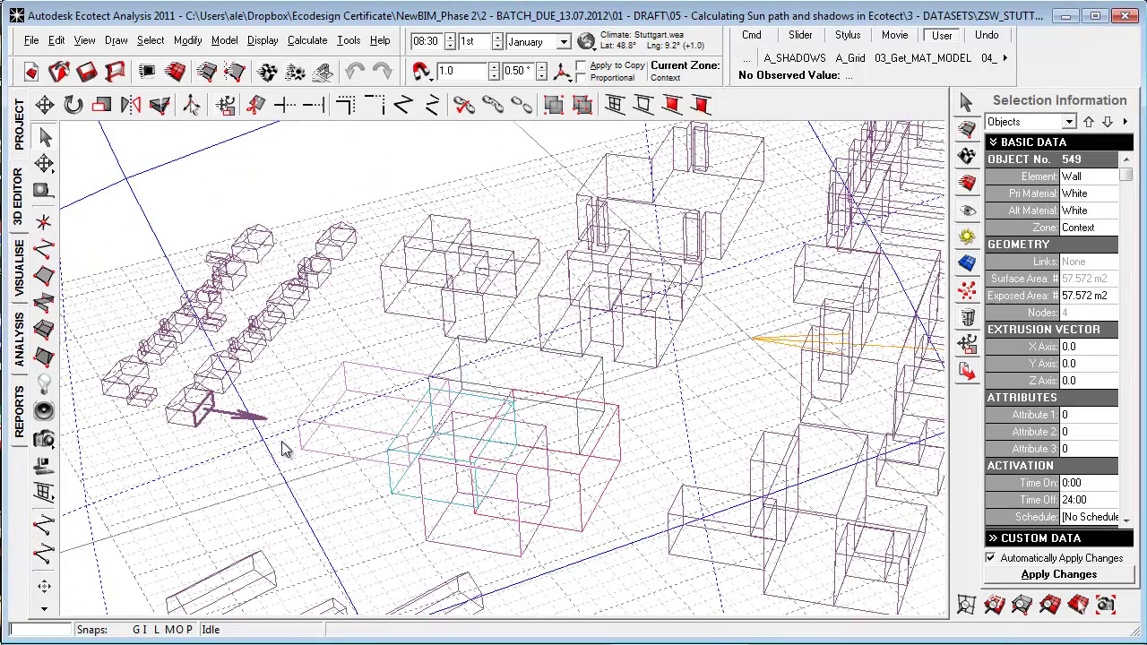
scroll(282, 442, down, 3)
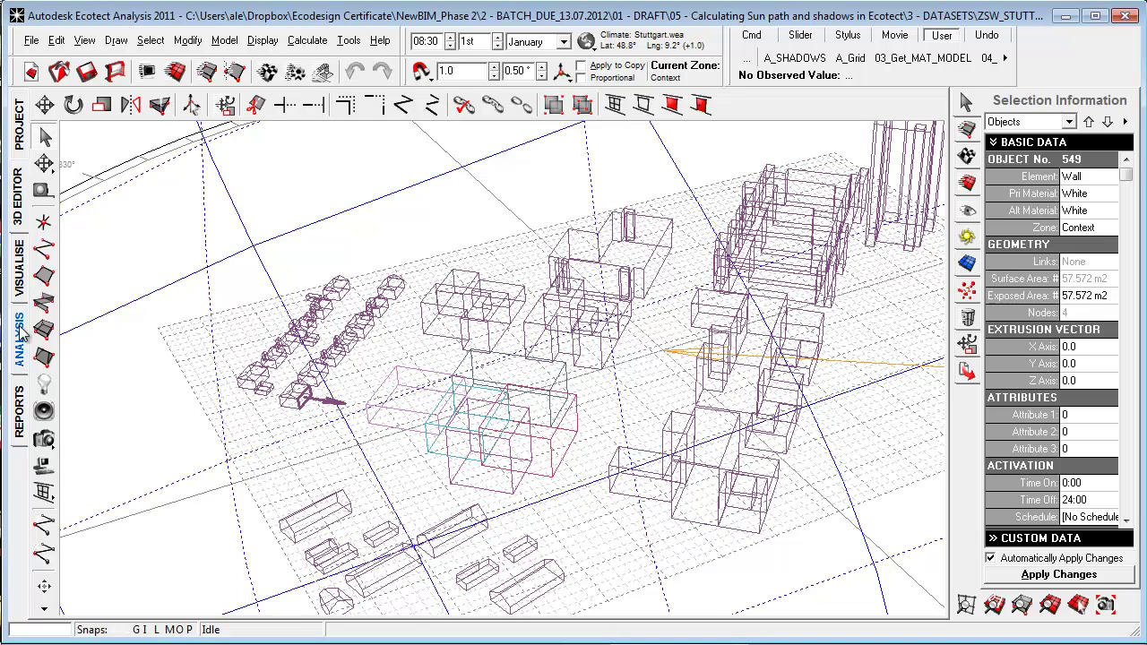
- Open the Solar Exposure analysis from the calculations and keep Incident as the solar data to display
click(308, 40)
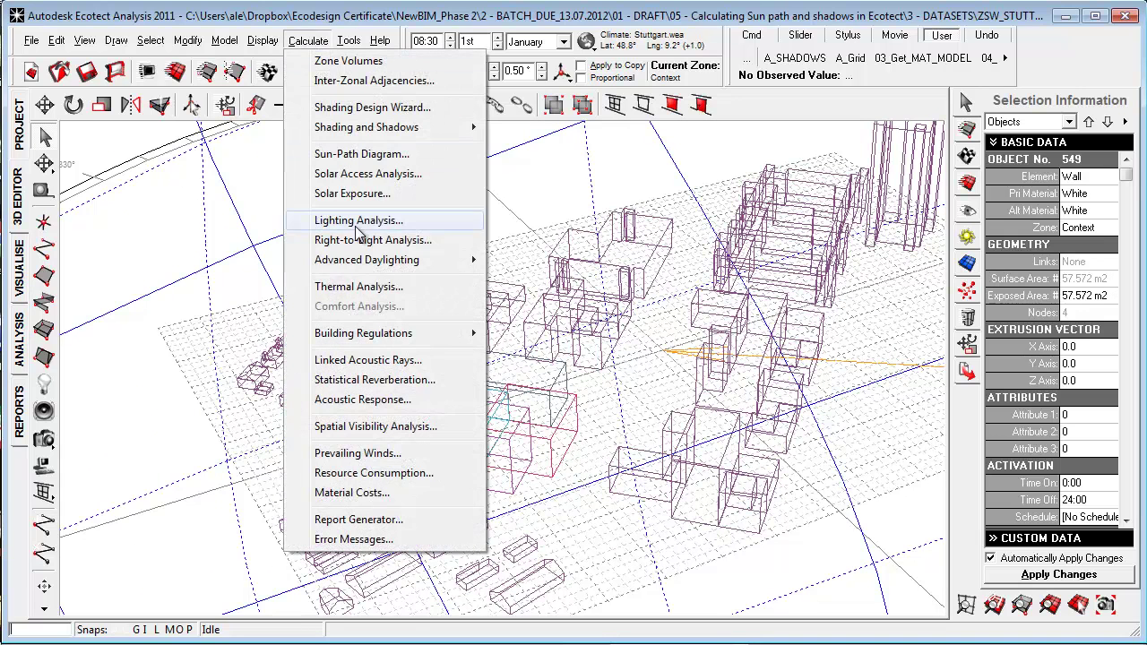
click(360, 179)
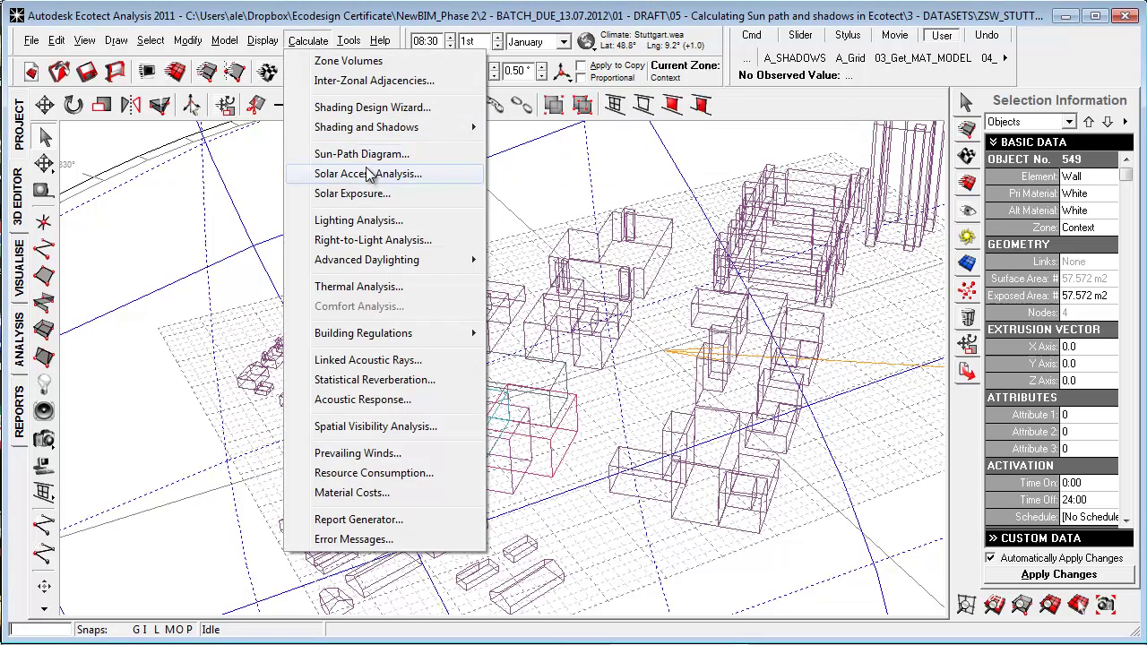
click(360, 195)
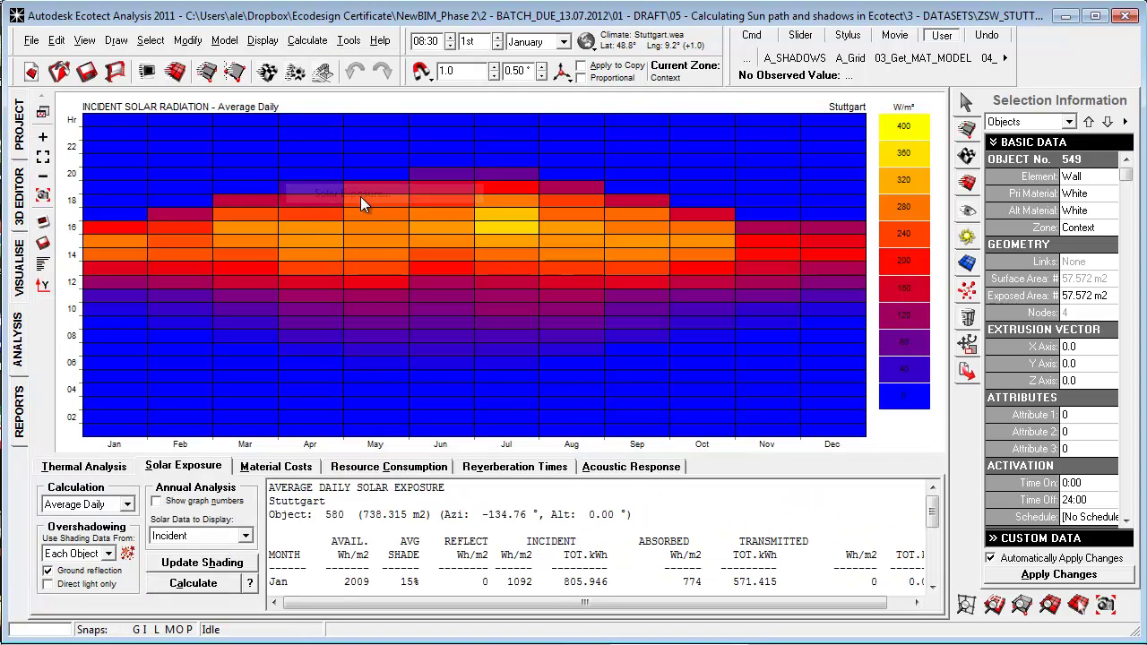
click(222, 538)
click(220, 553)
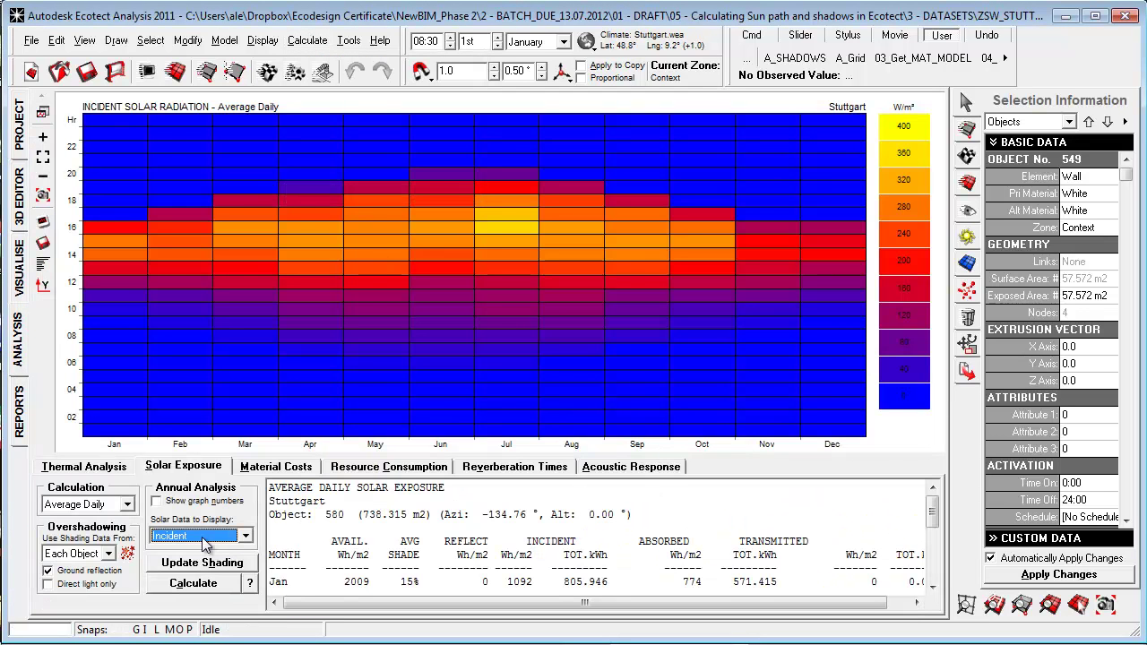
- Calculate the Single Day solar exposure of the selected wall, set the date to 28th May and inspect the hourly table
click(127, 505)
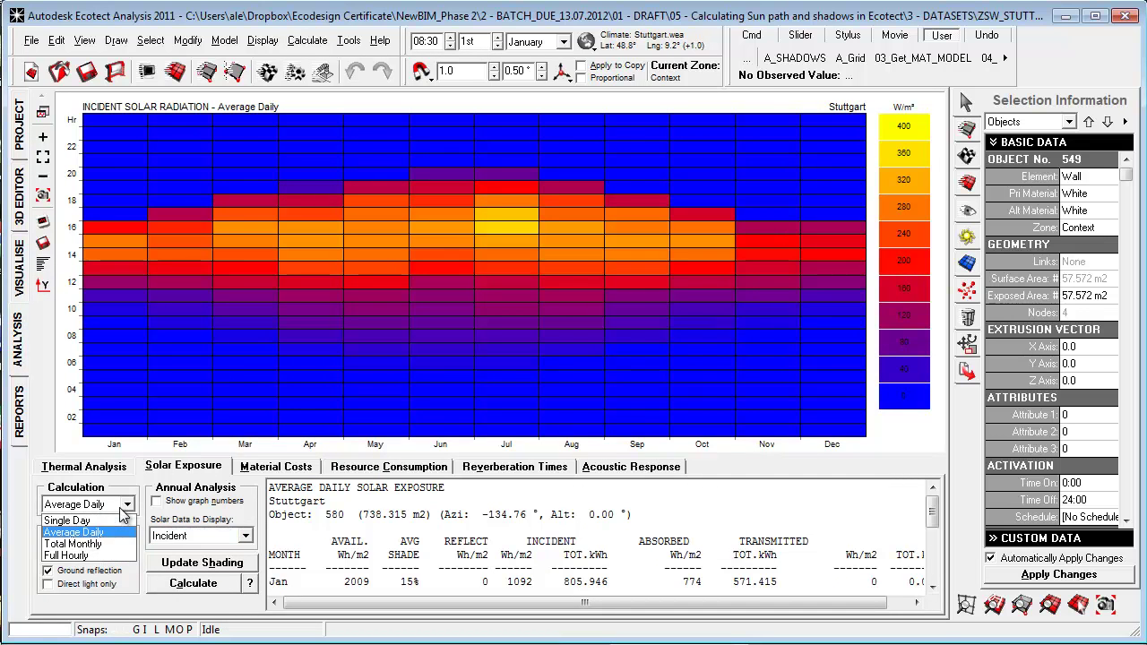
click(68, 520)
click(199, 584)
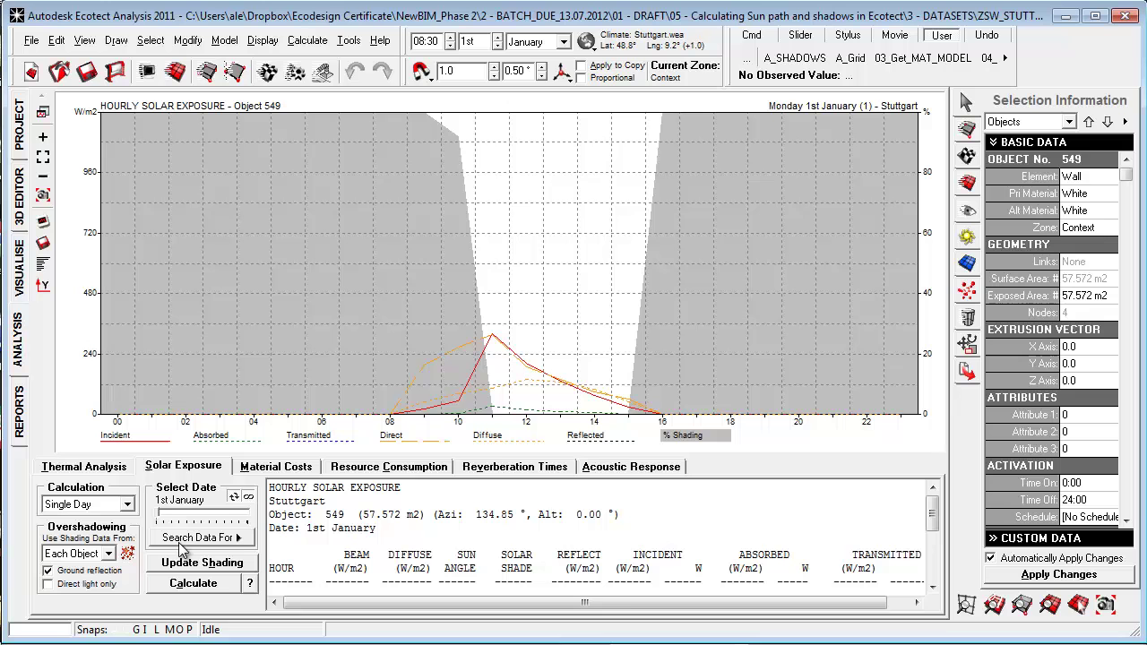
drag(162, 523, 185, 524)
click(406, 545)
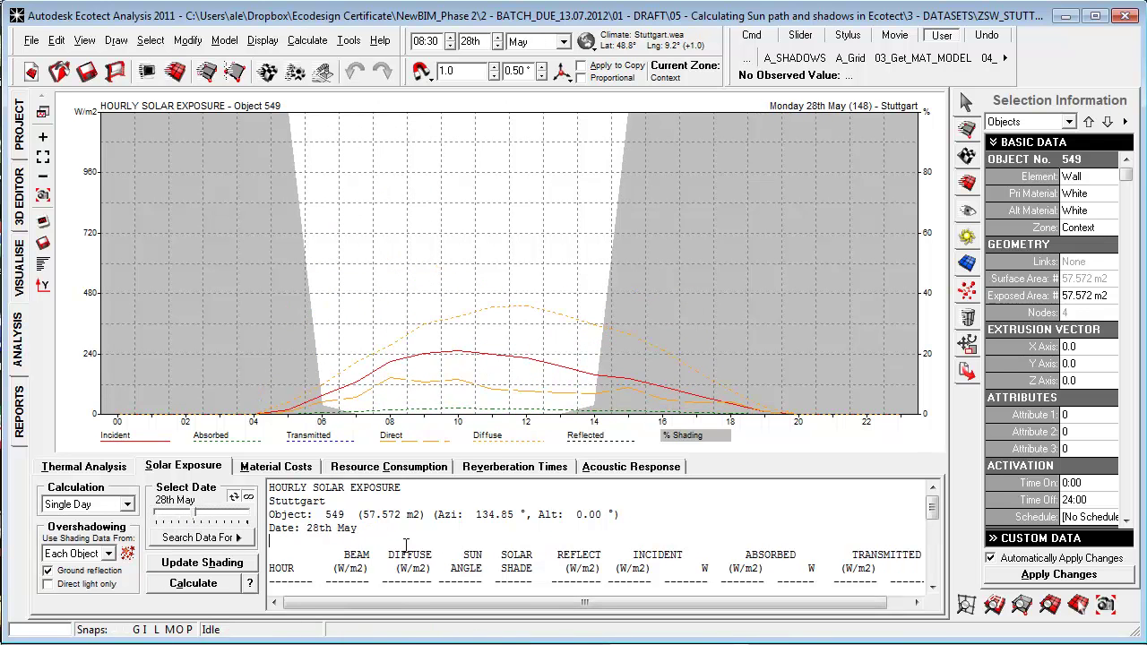
scroll(505, 545, down, 1)
- Calculate the Average Daily solar exposure of the selected wall
click(126, 506)
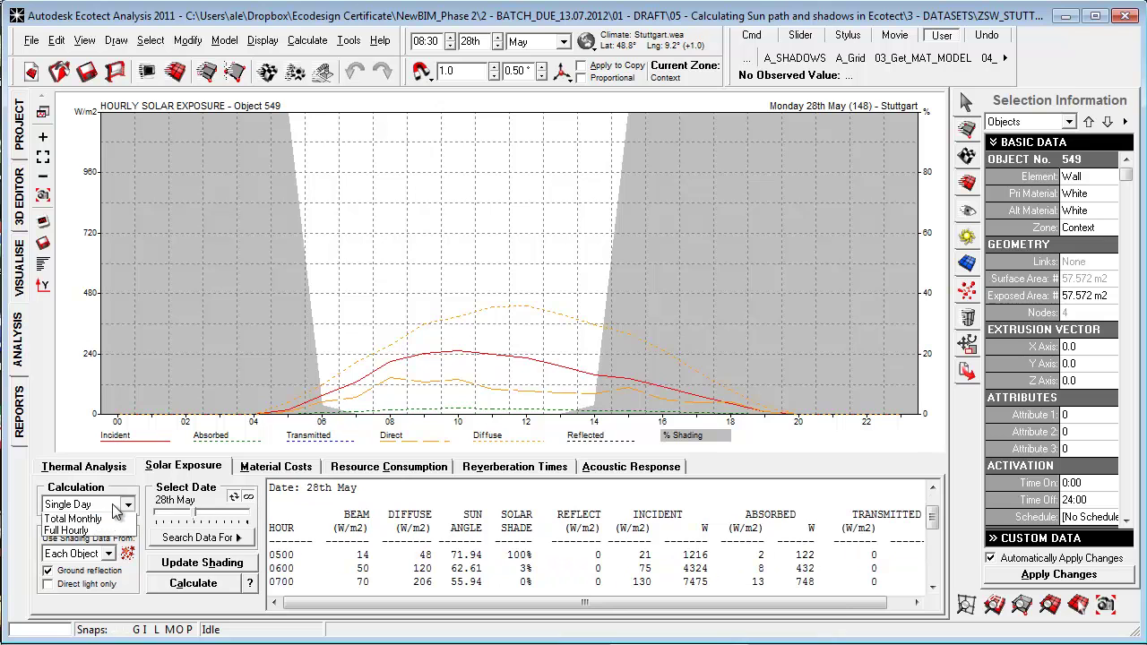
click(106, 530)
click(202, 585)
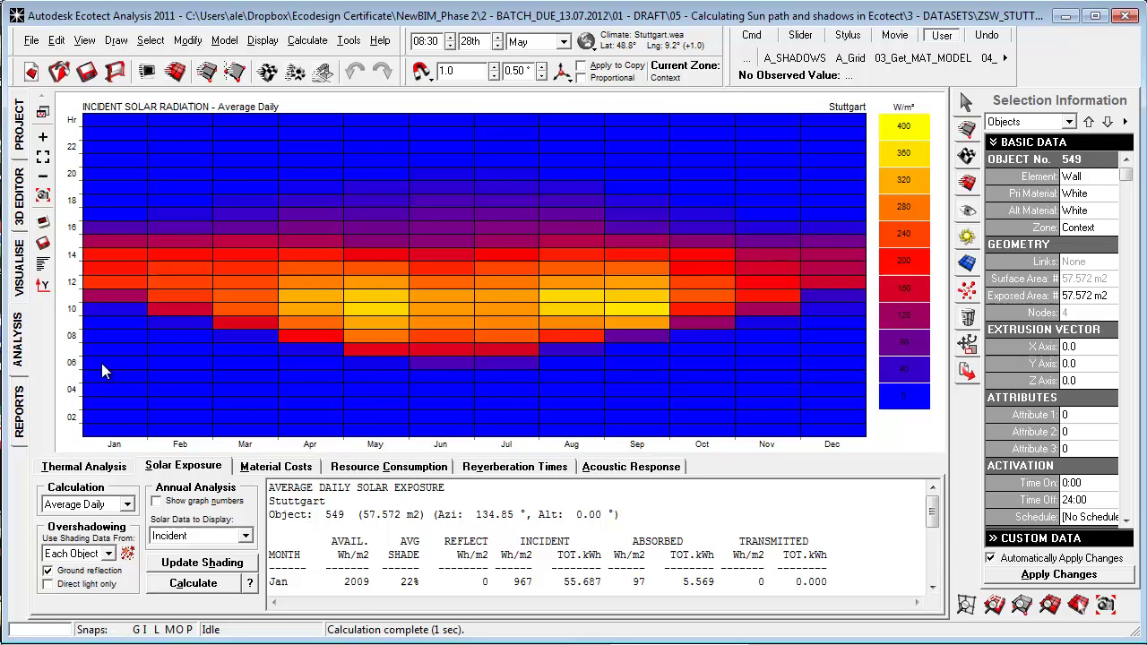
- View the selected wall from another angle in the 3D Editor, and switch back to the Analysis page
click(19, 190)
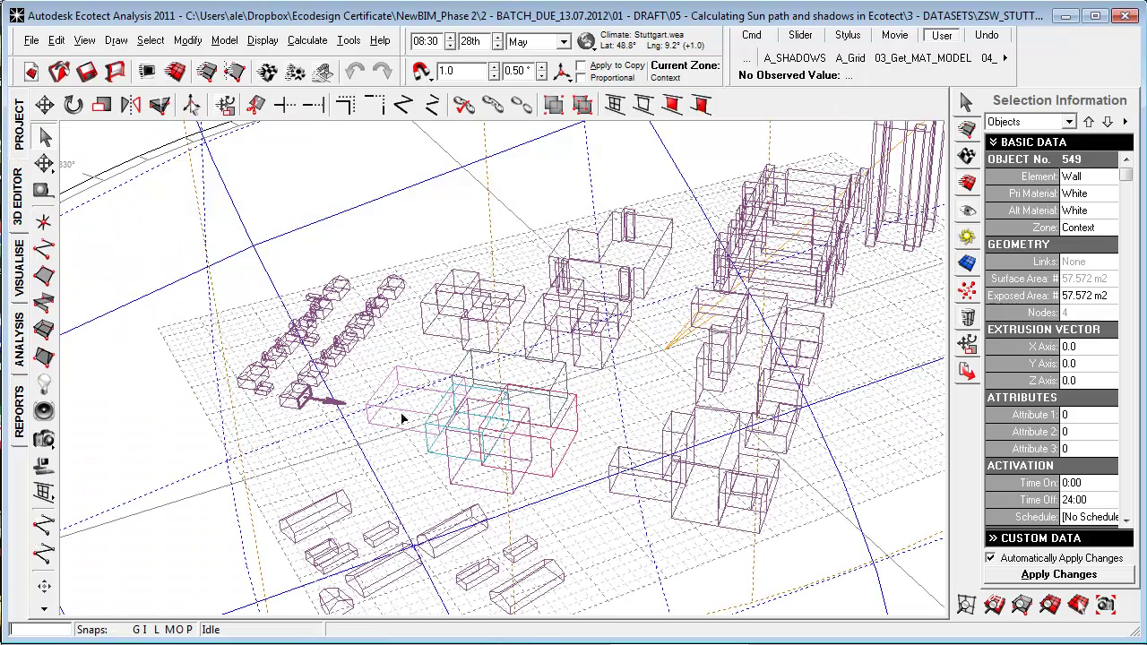
right_drag(596, 518, 484, 502)
click(18, 316)
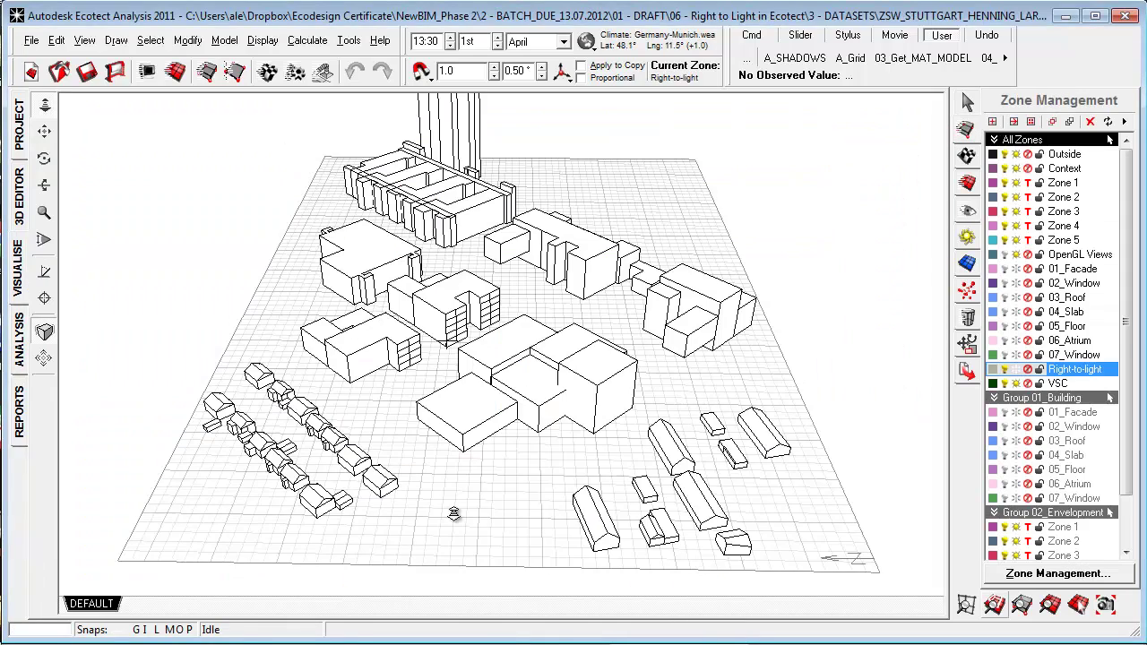
- Turn on the Right-to-light zone and view its plane against the surrounding buildings
right_drag(454, 514, 570, 434)
click(1016, 369)
right_drag(178, 355, 460, 395)
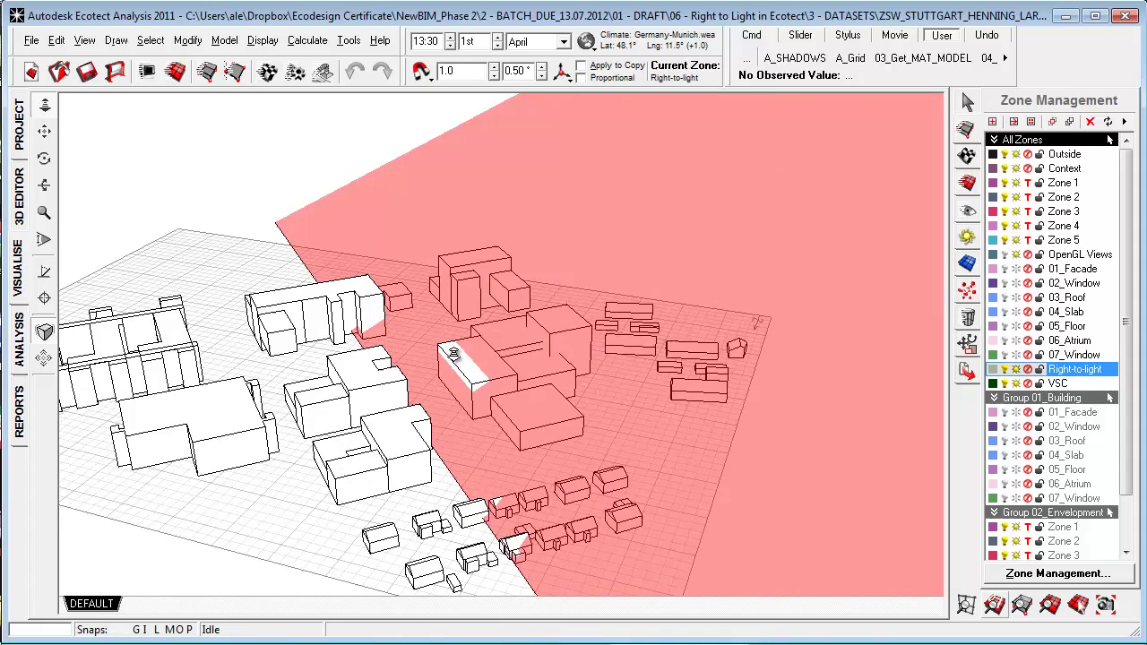
- Display the object attribute values for Vertical Sky Component - Difference (%) and view the coloured facades of the neighbouring buildings
right_drag(437, 330, 325, 254)
click(264, 41)
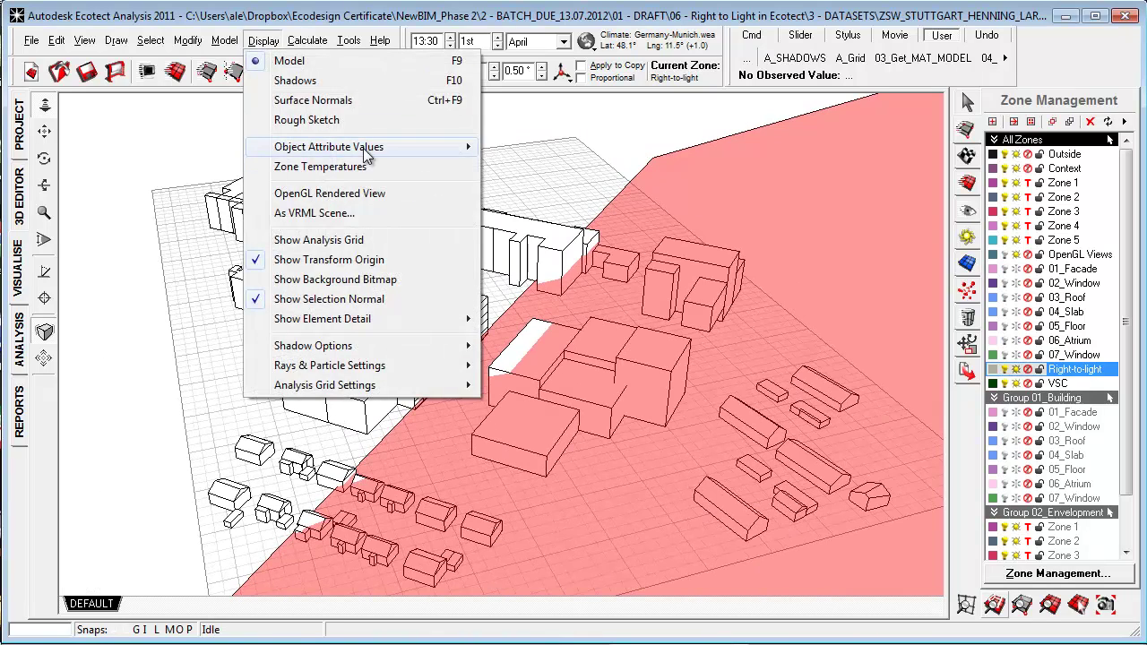
mouse_move(365, 155)
click(653, 197)
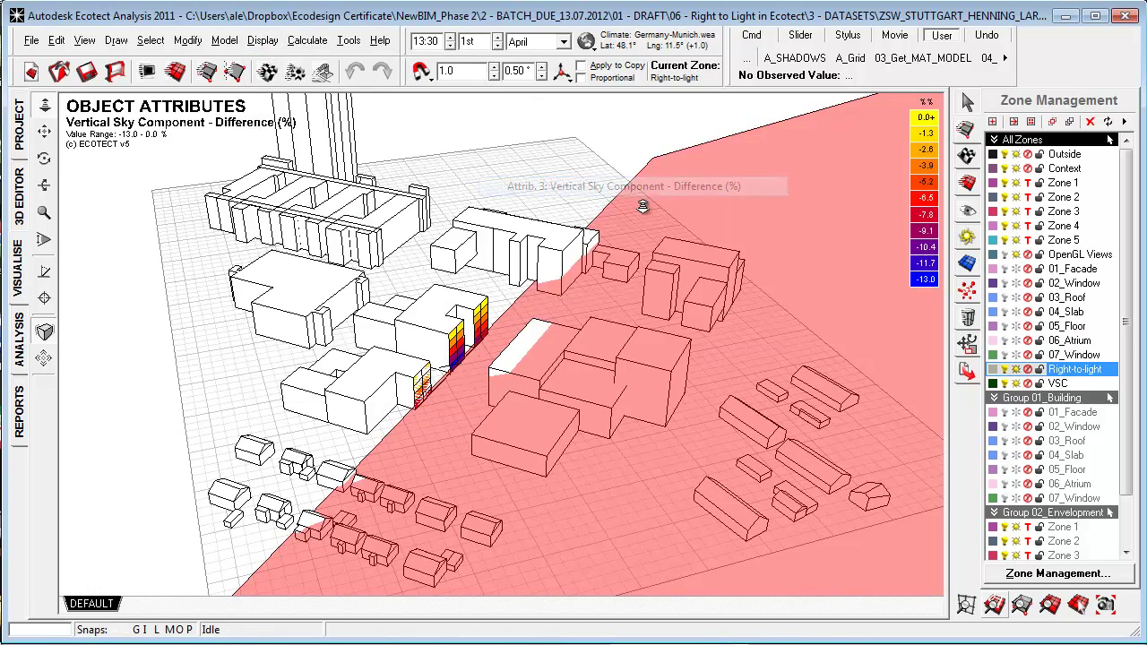
right_drag(653, 197, 423, 391)
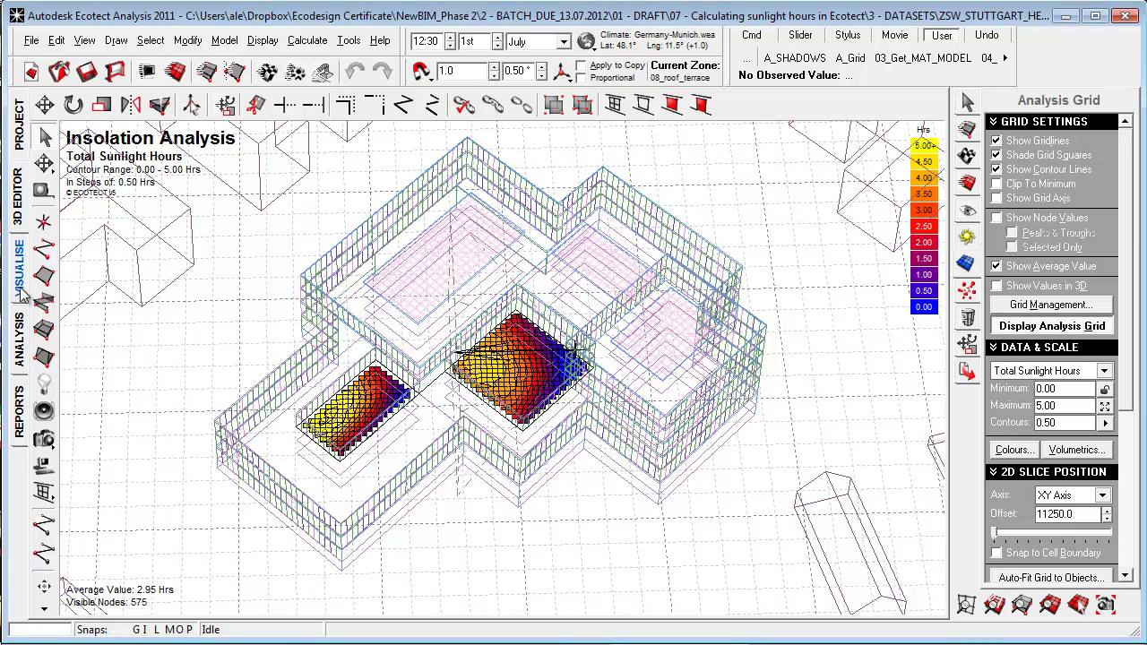
- Examine the grid analysis report of total sunlight hours by contour band, and return to the insolation grids in the 3D Editor
click(19, 411)
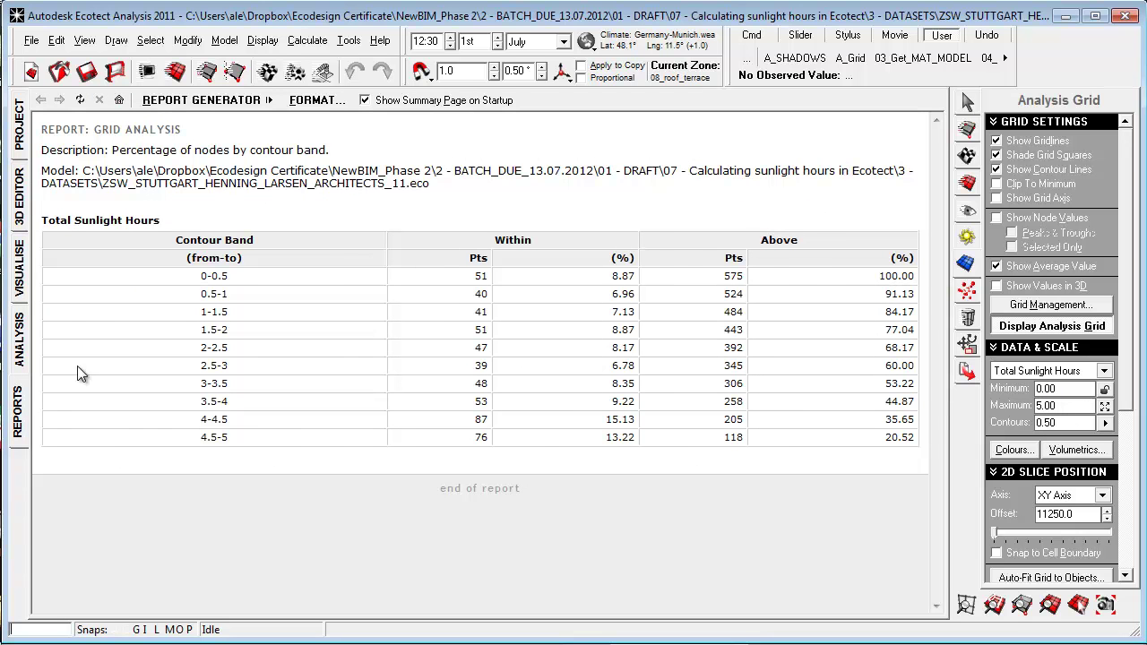
click(20, 193)
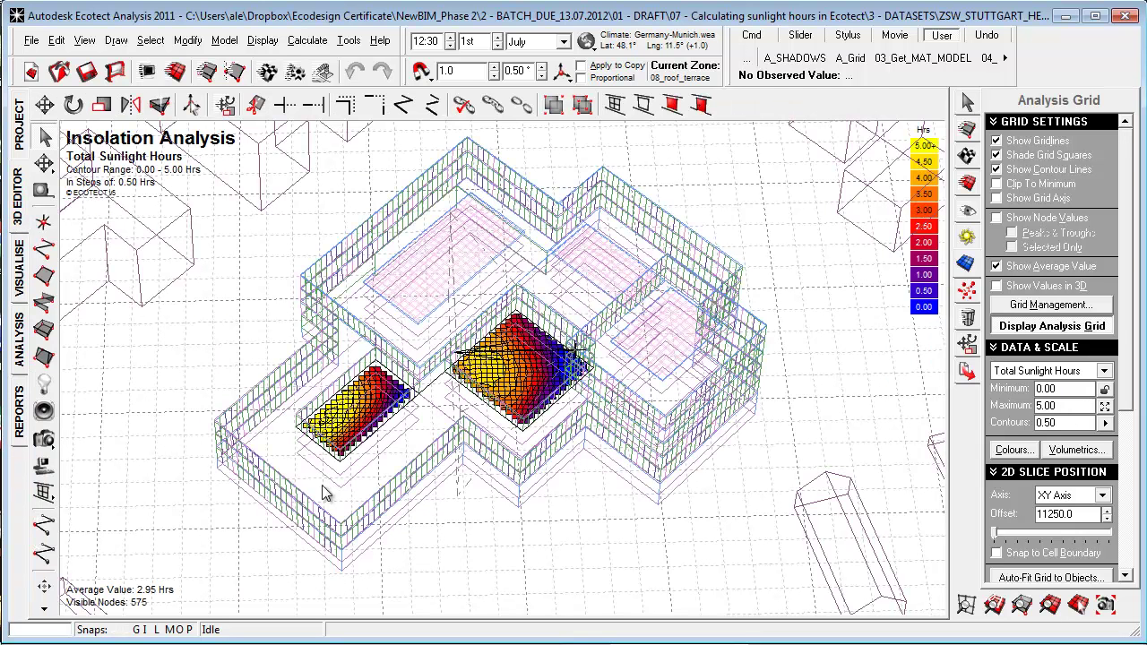
right_drag(278, 509, 283, 509)
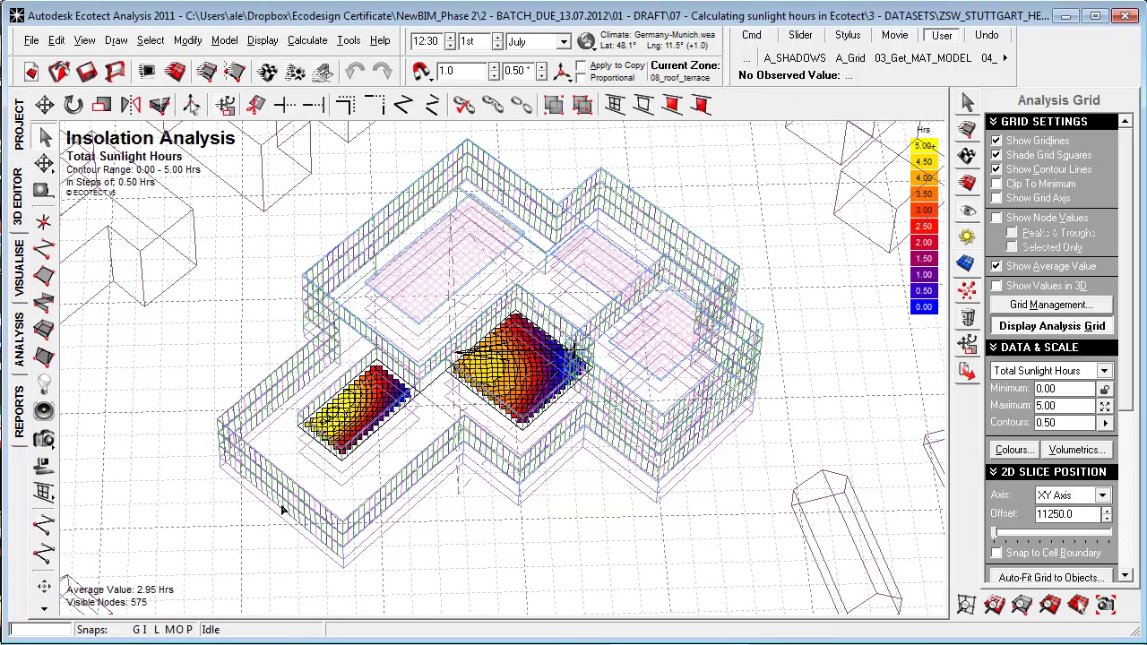